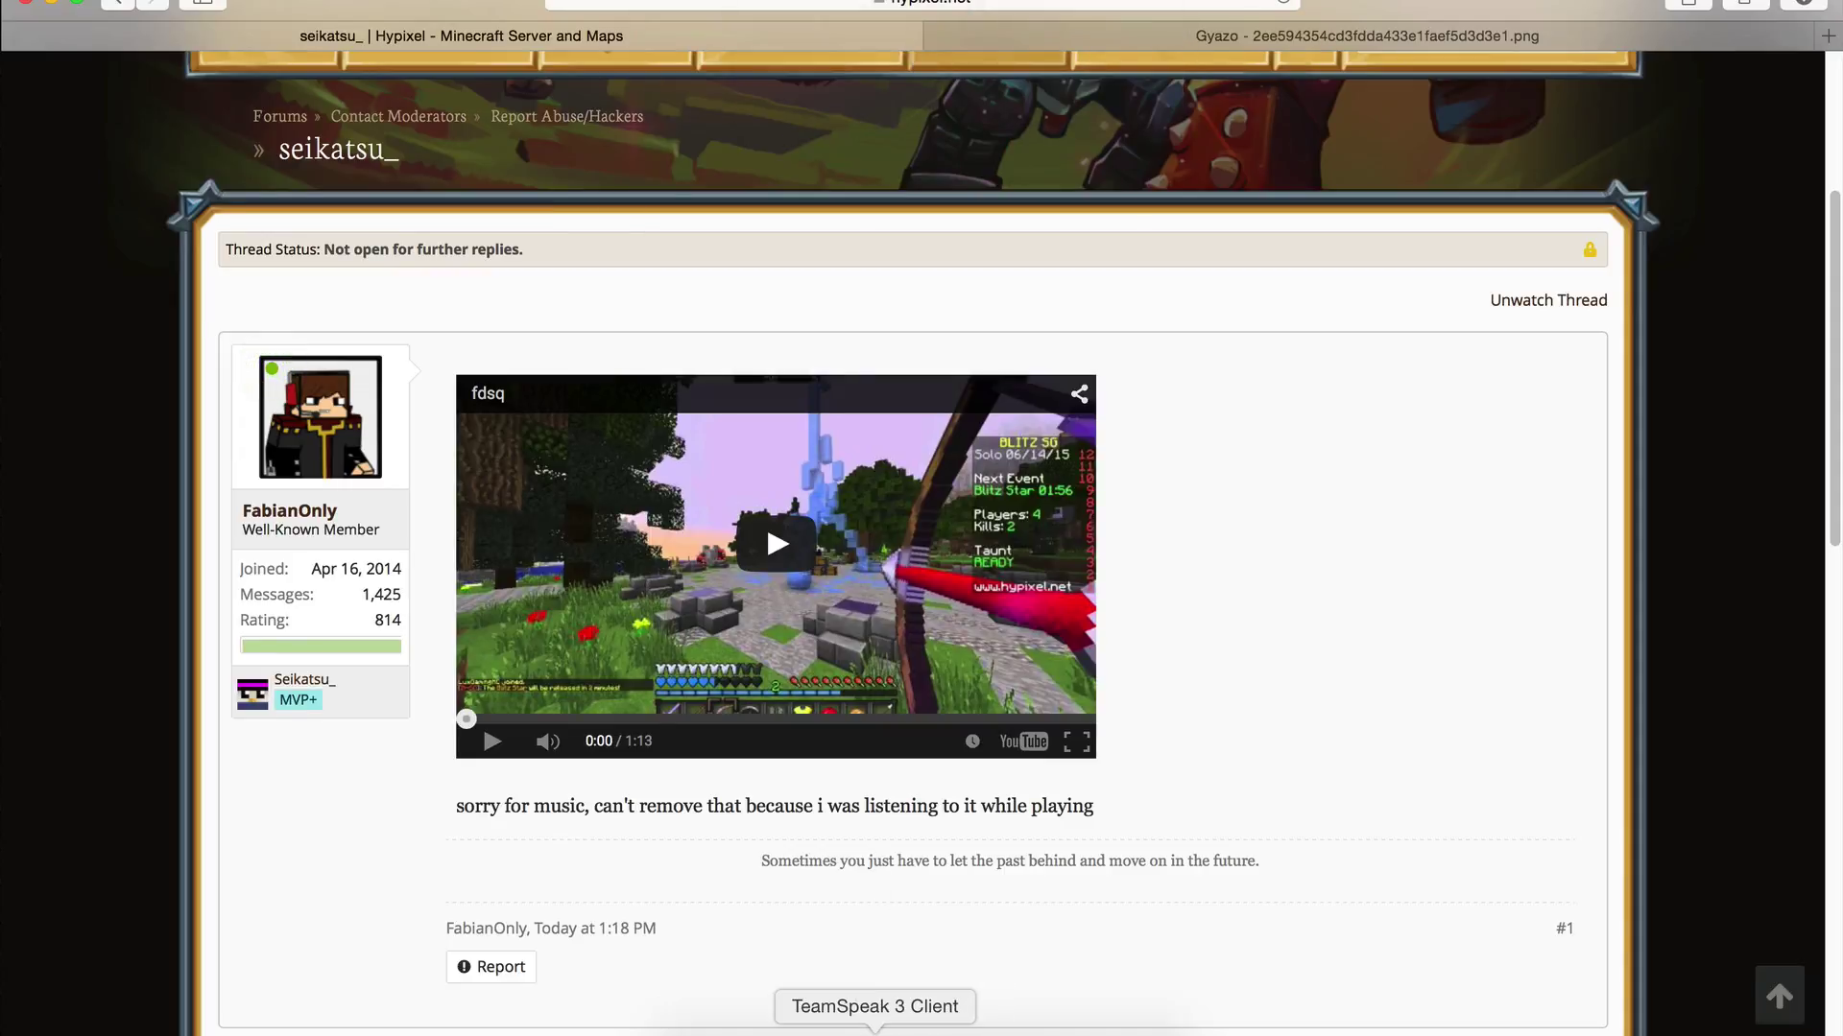
Dismiss the Hypixel ban notice and refresh the Multiplayer server list's player counts
click(874, 1029)
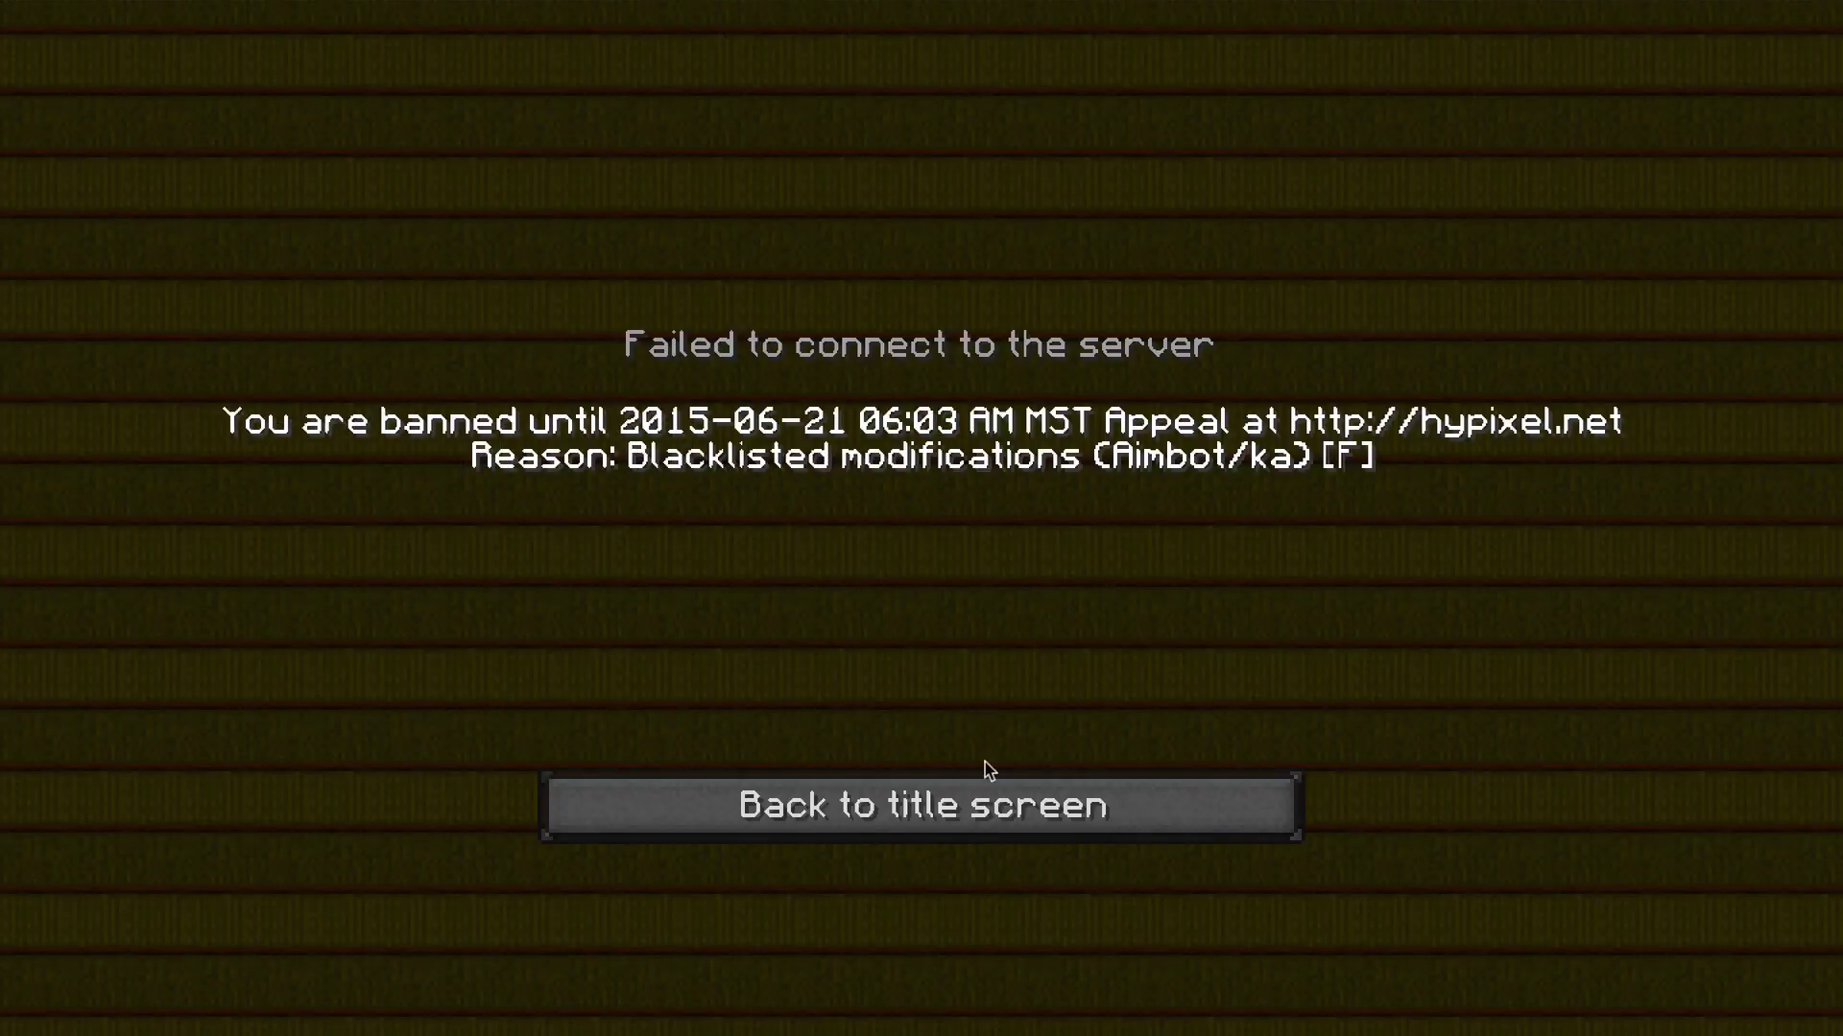
click(1098, 793)
click(1031, 967)
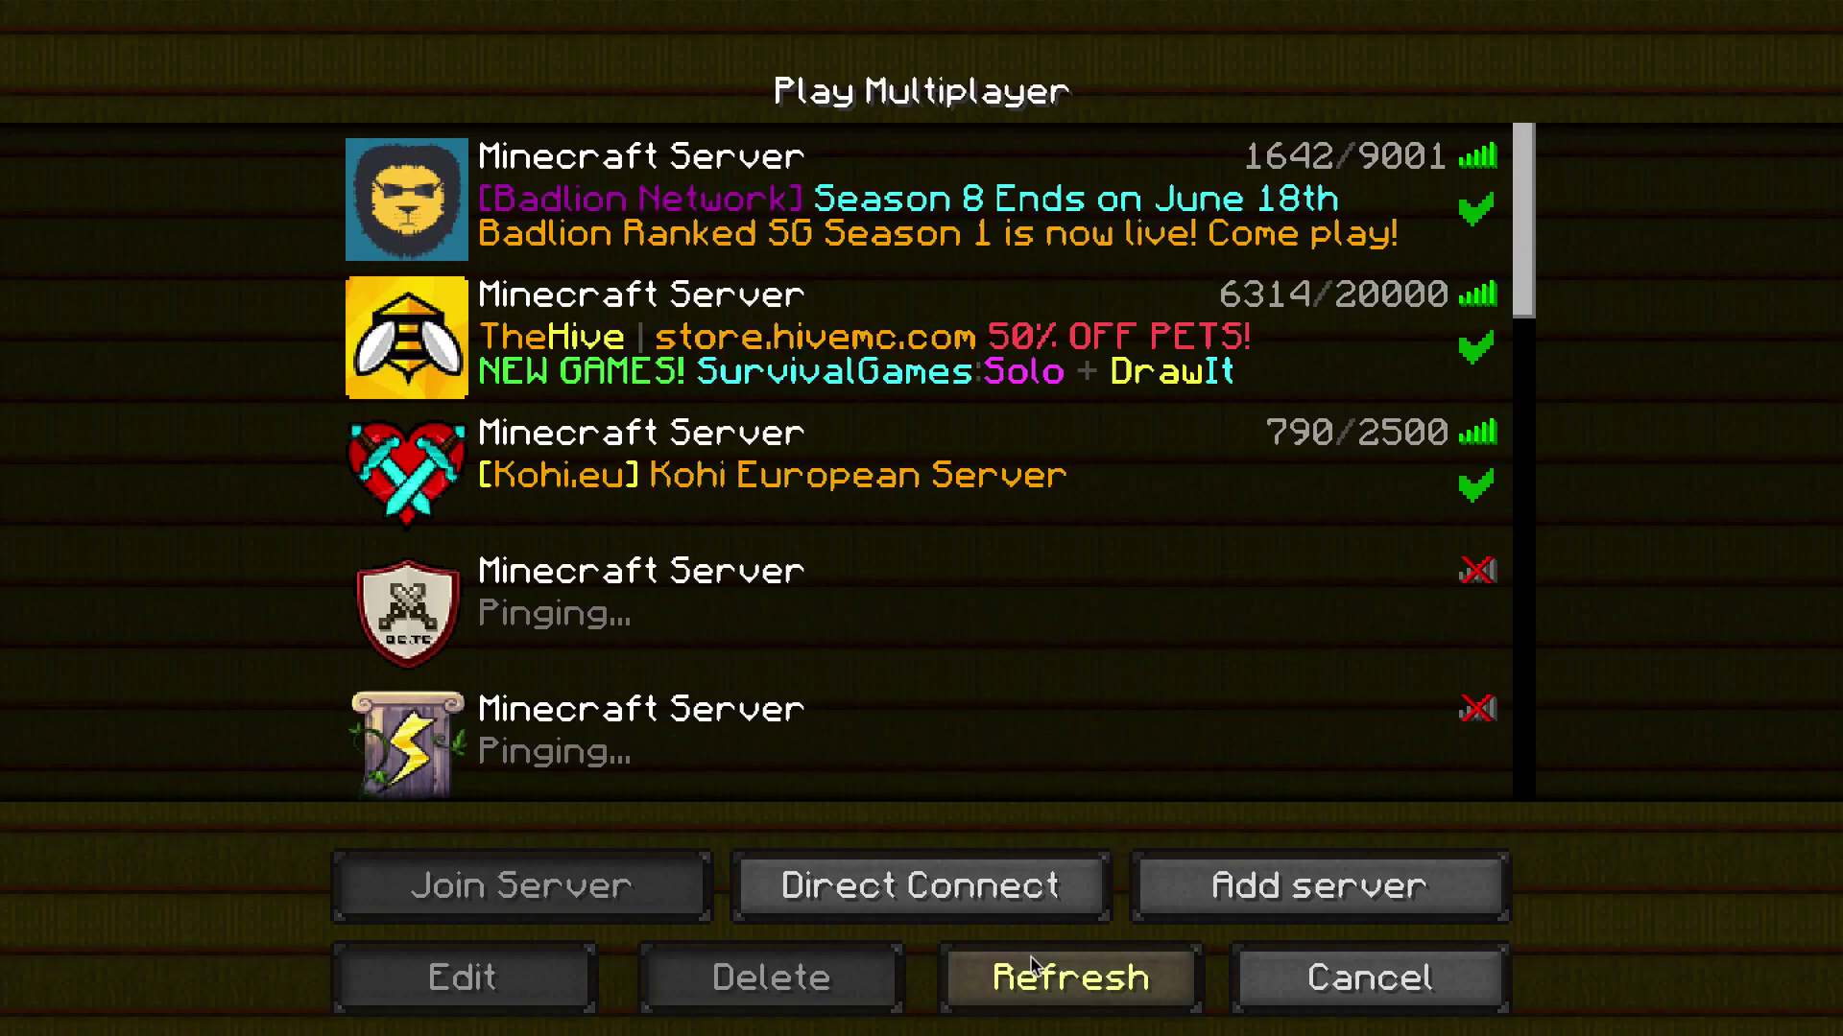
Bring the Hypixel forum report thread forward to review it down to the moderator's reply
click(726, 1029)
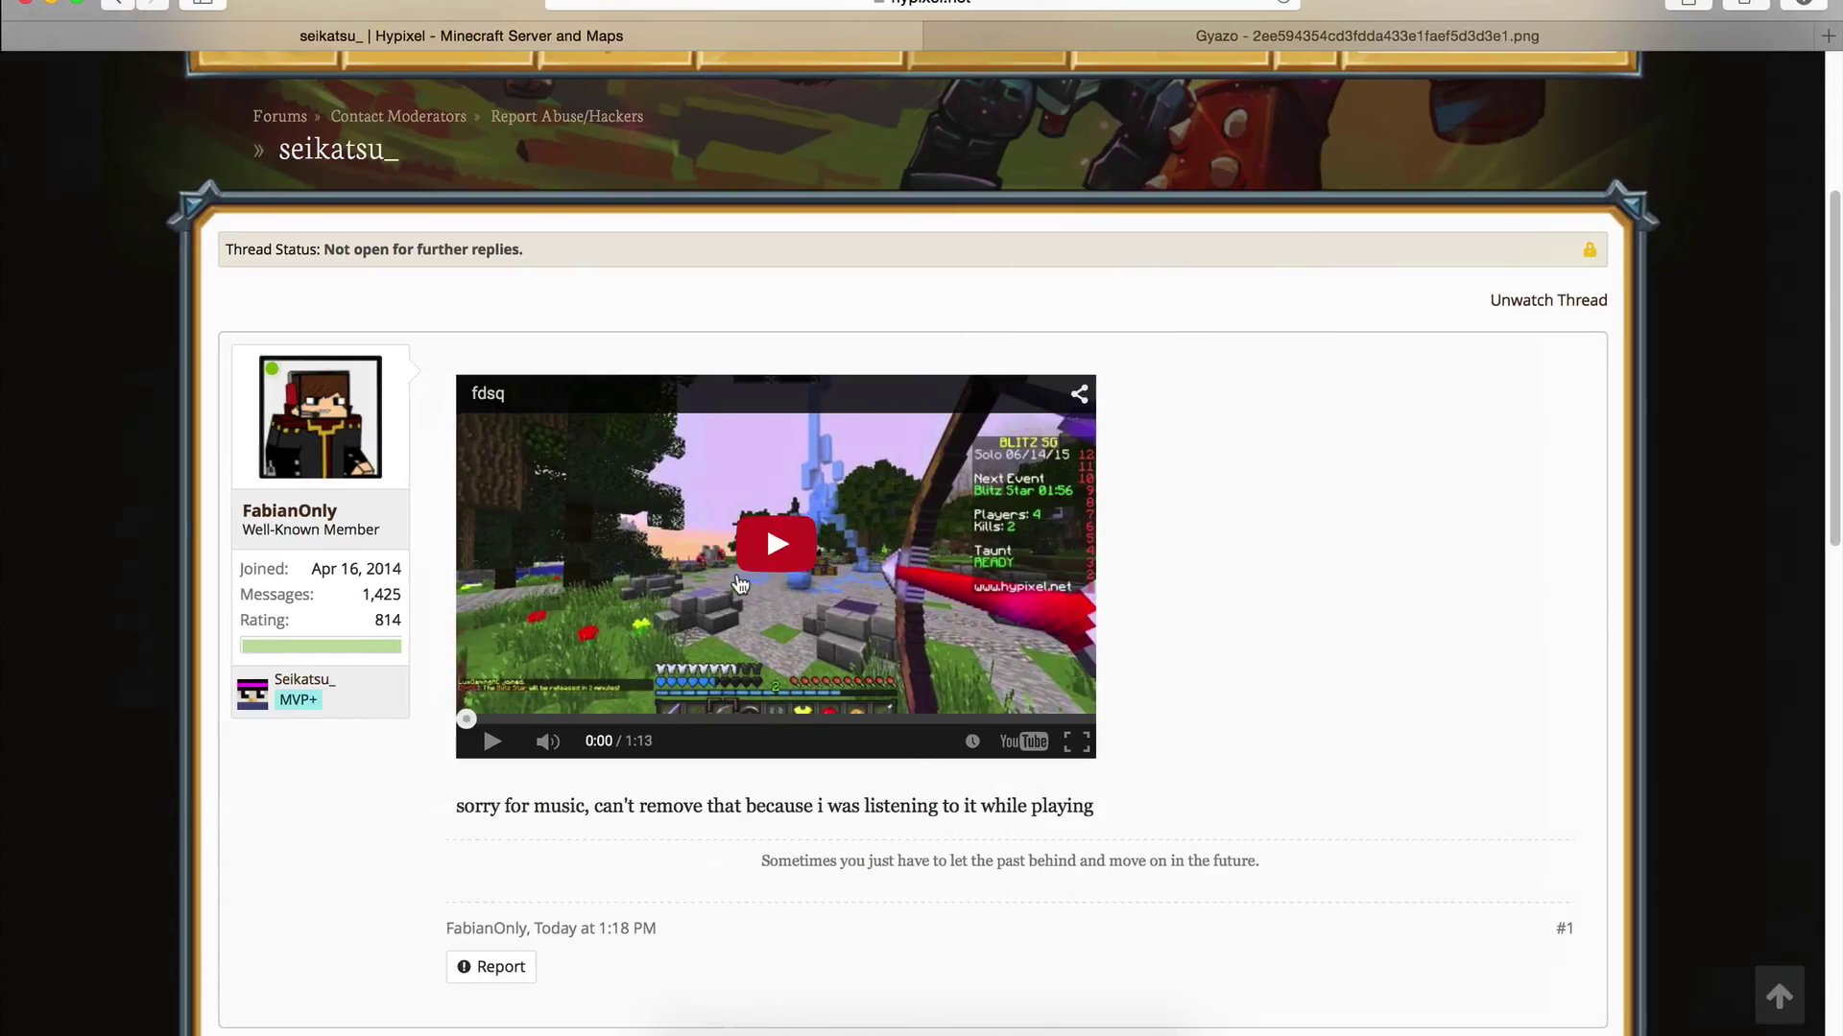
scroll(1008, 375, down, 2)
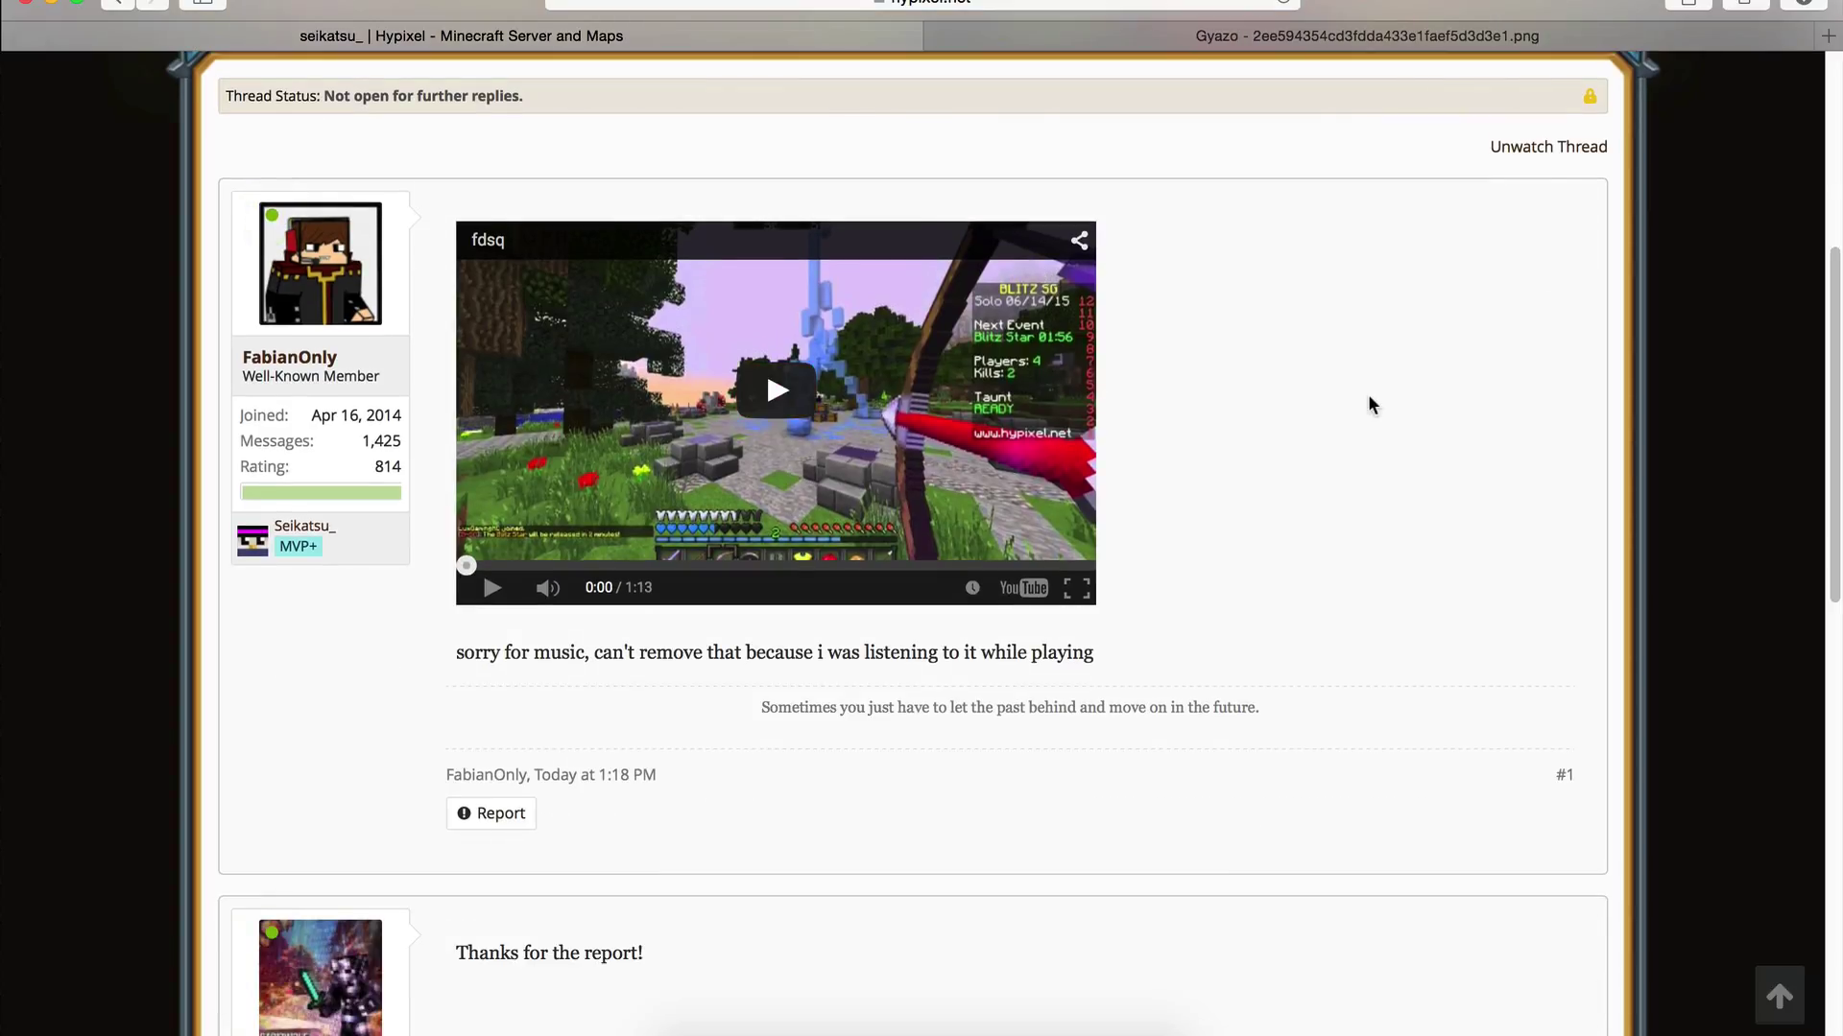
scroll(1368, 405, down, 2)
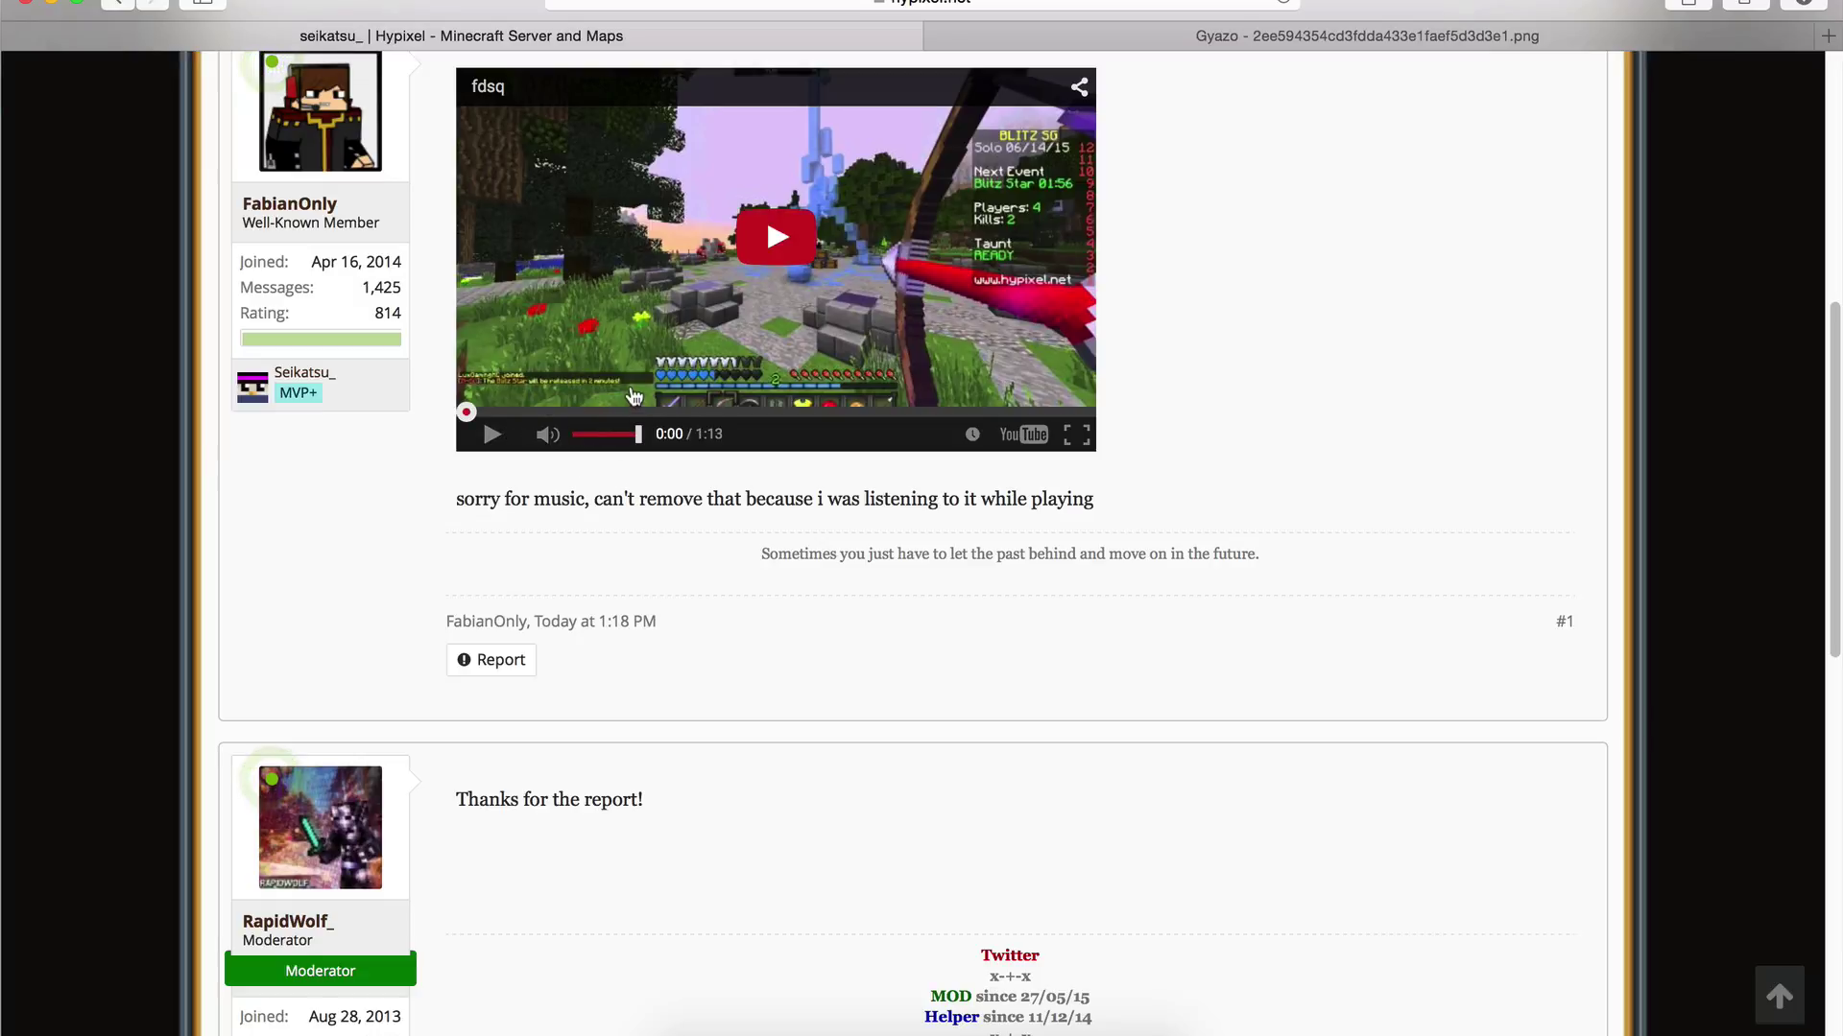
scroll(802, 347, up, 2)
click(784, 8)
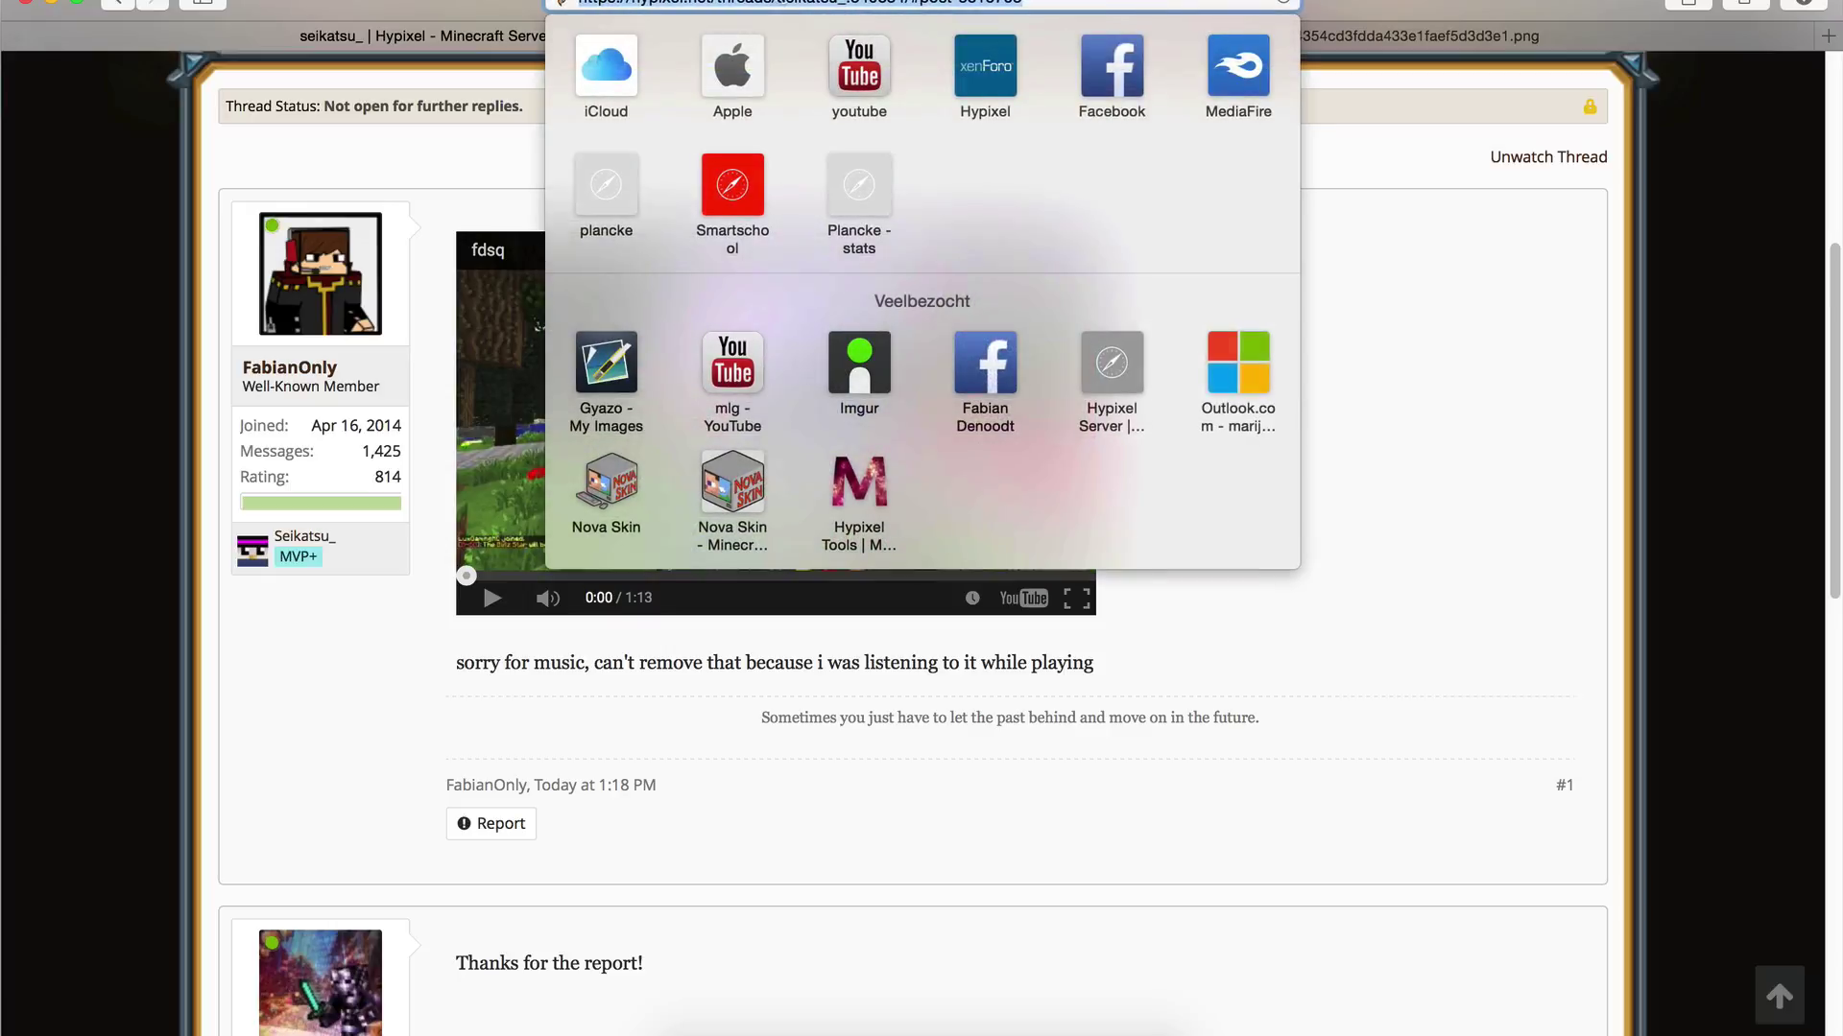
key(super+Tab)
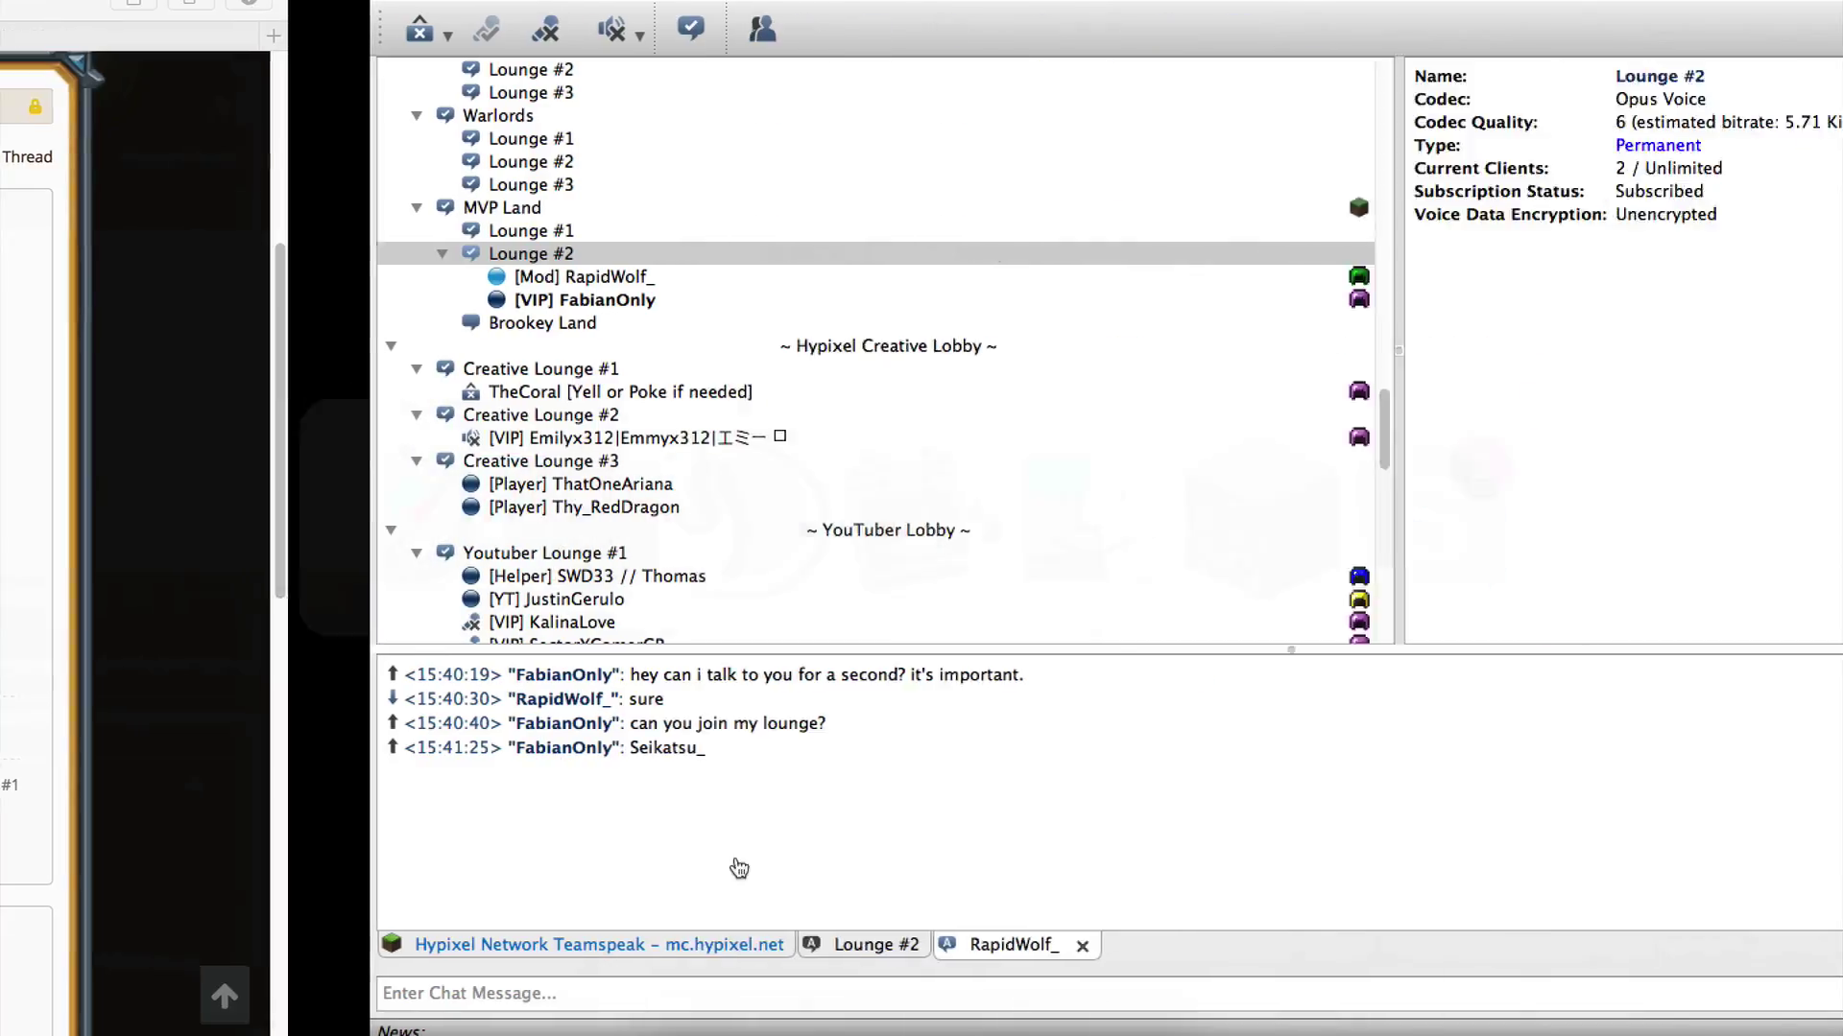
text(https://hypixel.net/threads/seikatsu_.340834/#post-3815763)
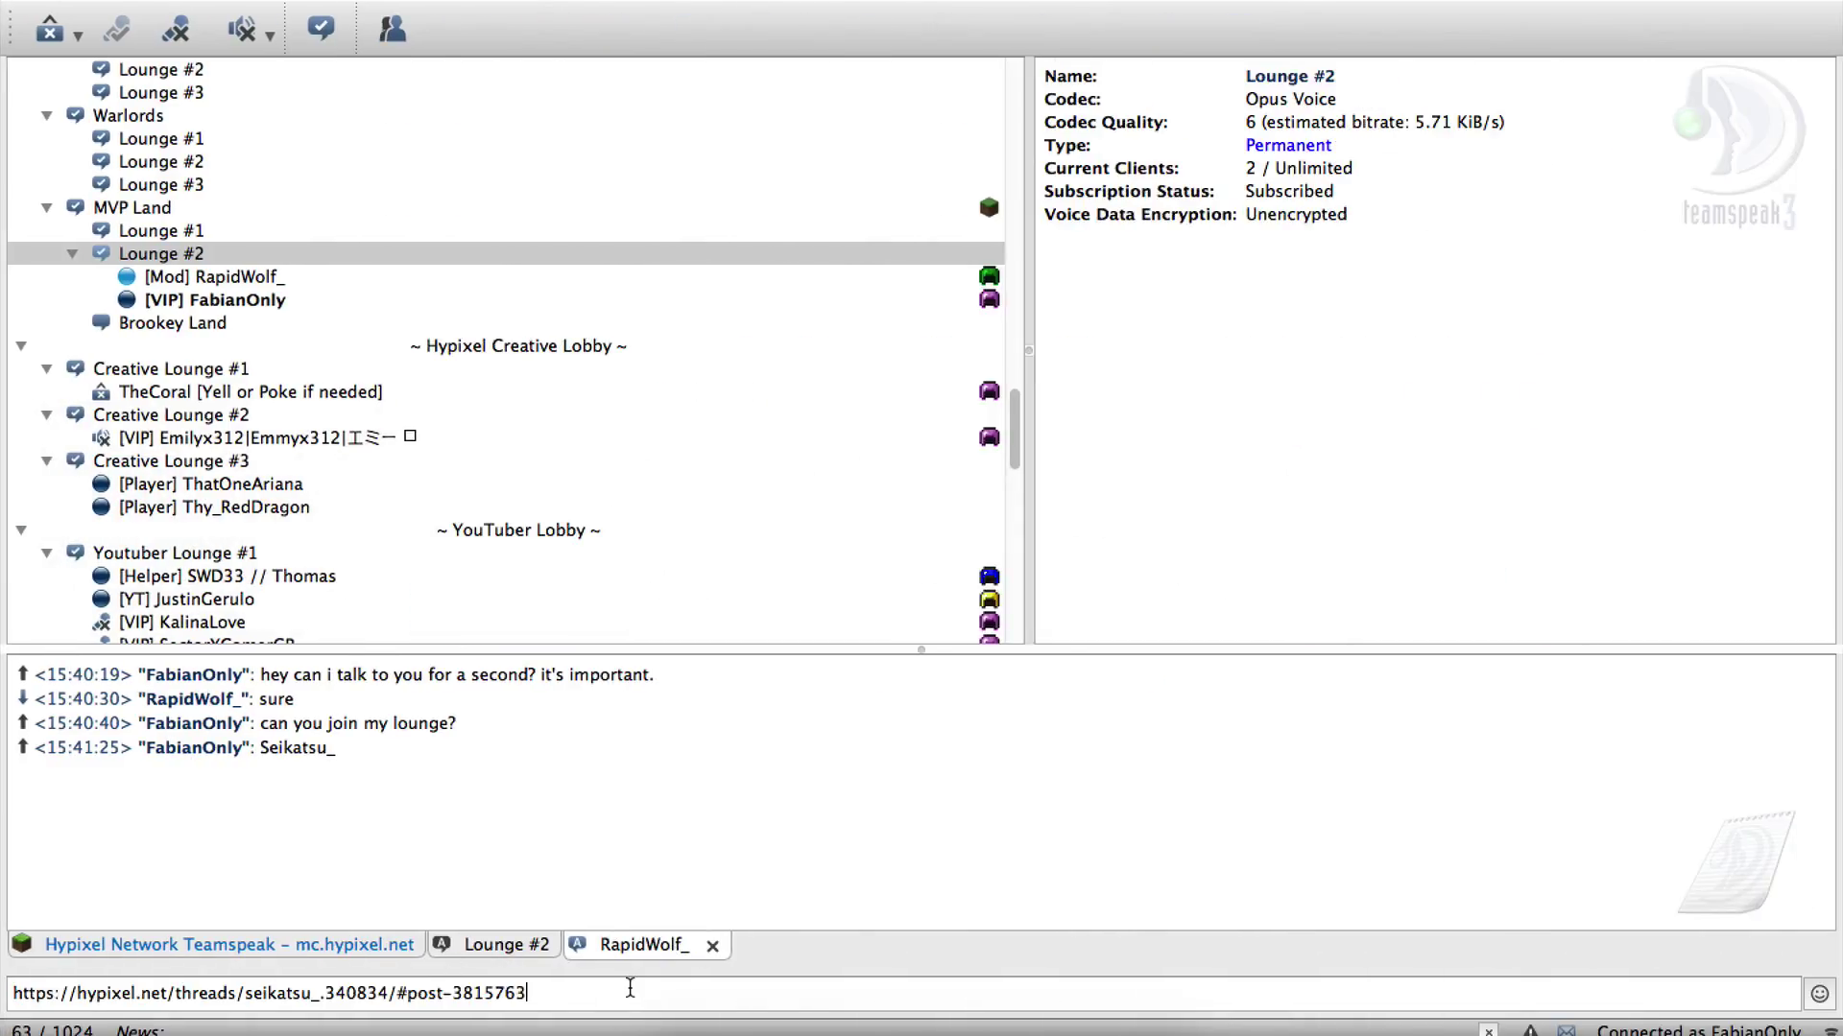
key(Return)
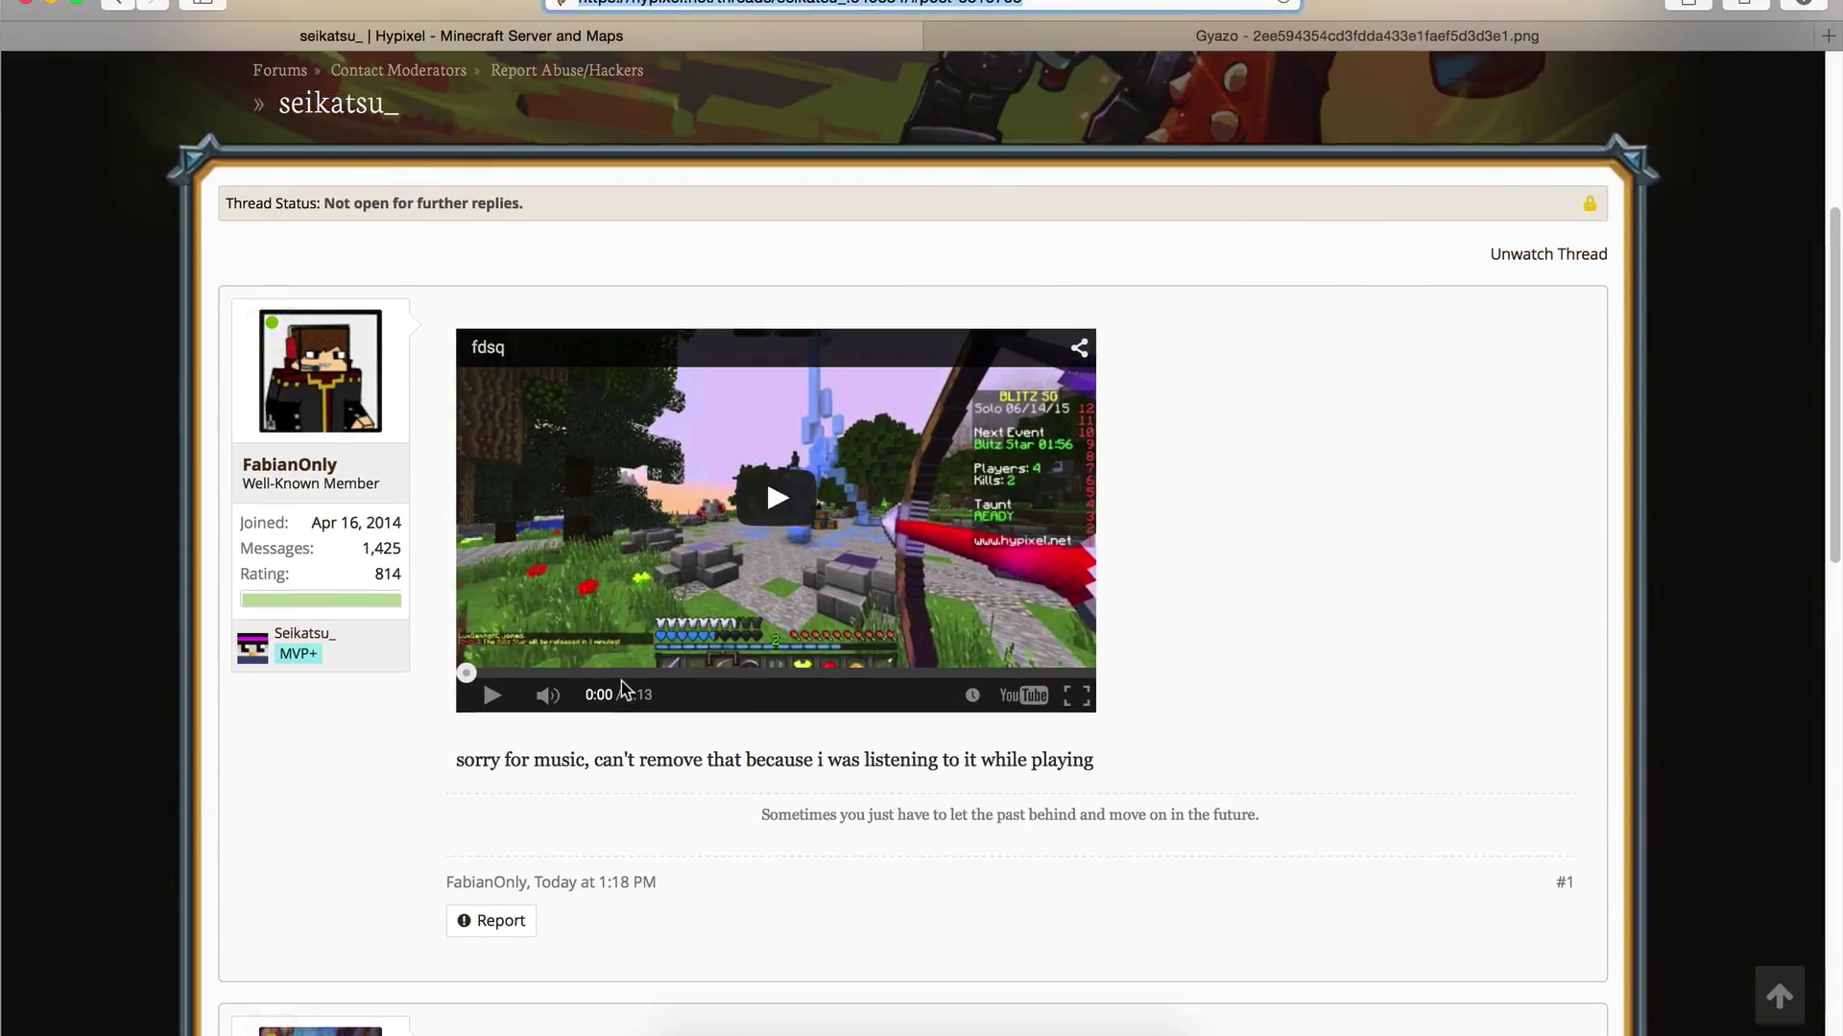
Open and dismiss the forum page's context menu twice
right_click(1401, 585)
click(1203, 459)
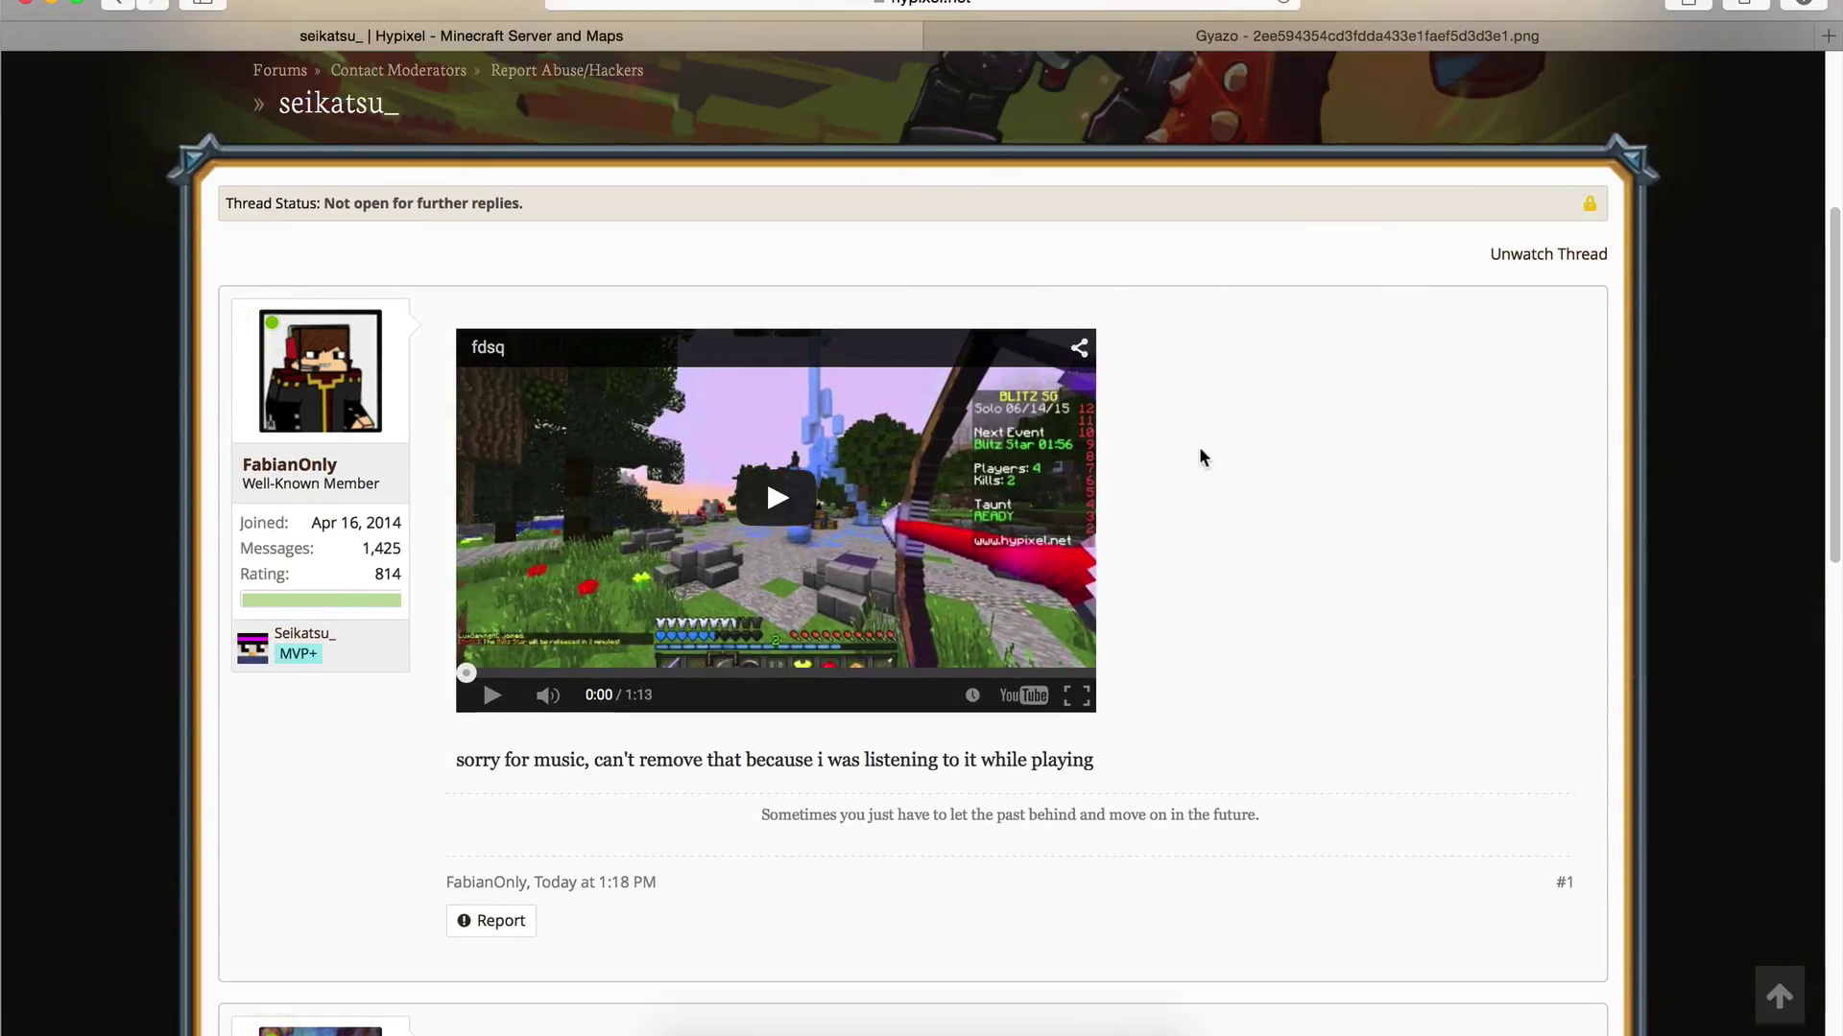
right_click(1340, 533)
click(1252, 441)
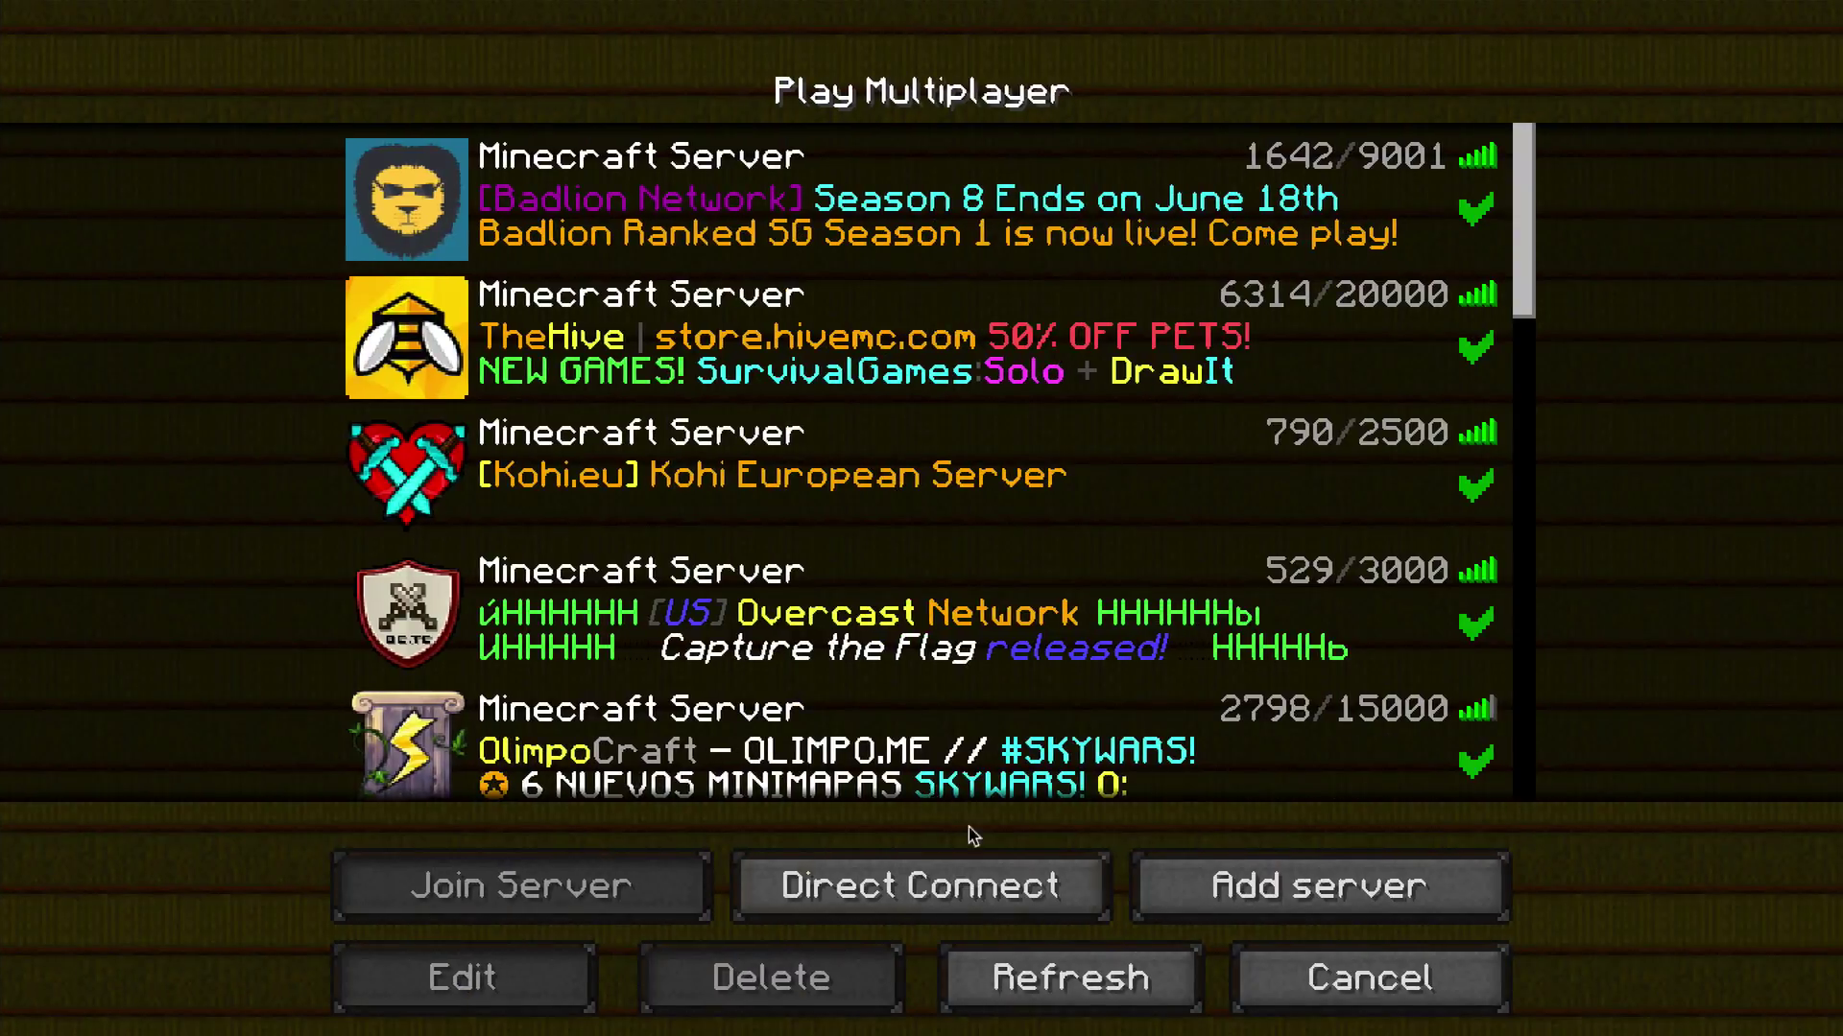
Check Minecraft's Direct Connect screen and a Skype group chat, then return to TeamSpeak
click(951, 882)
click(936, 811)
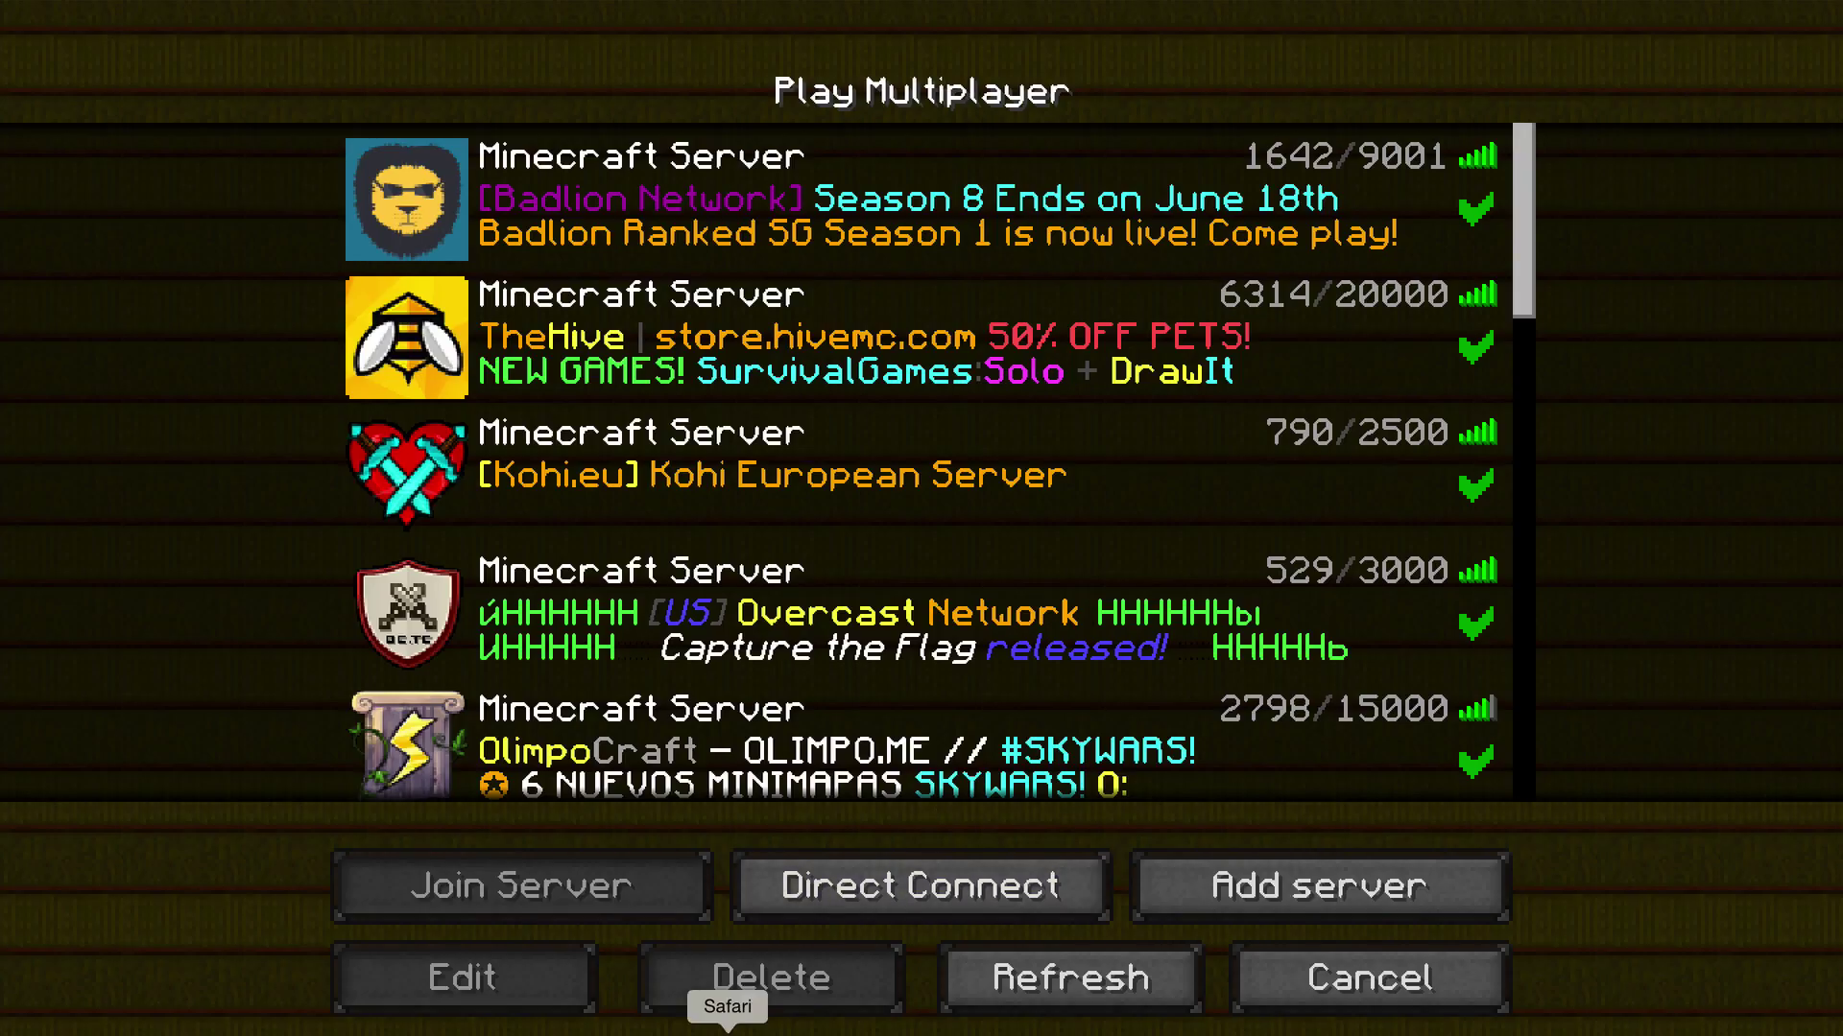
click(763, 1028)
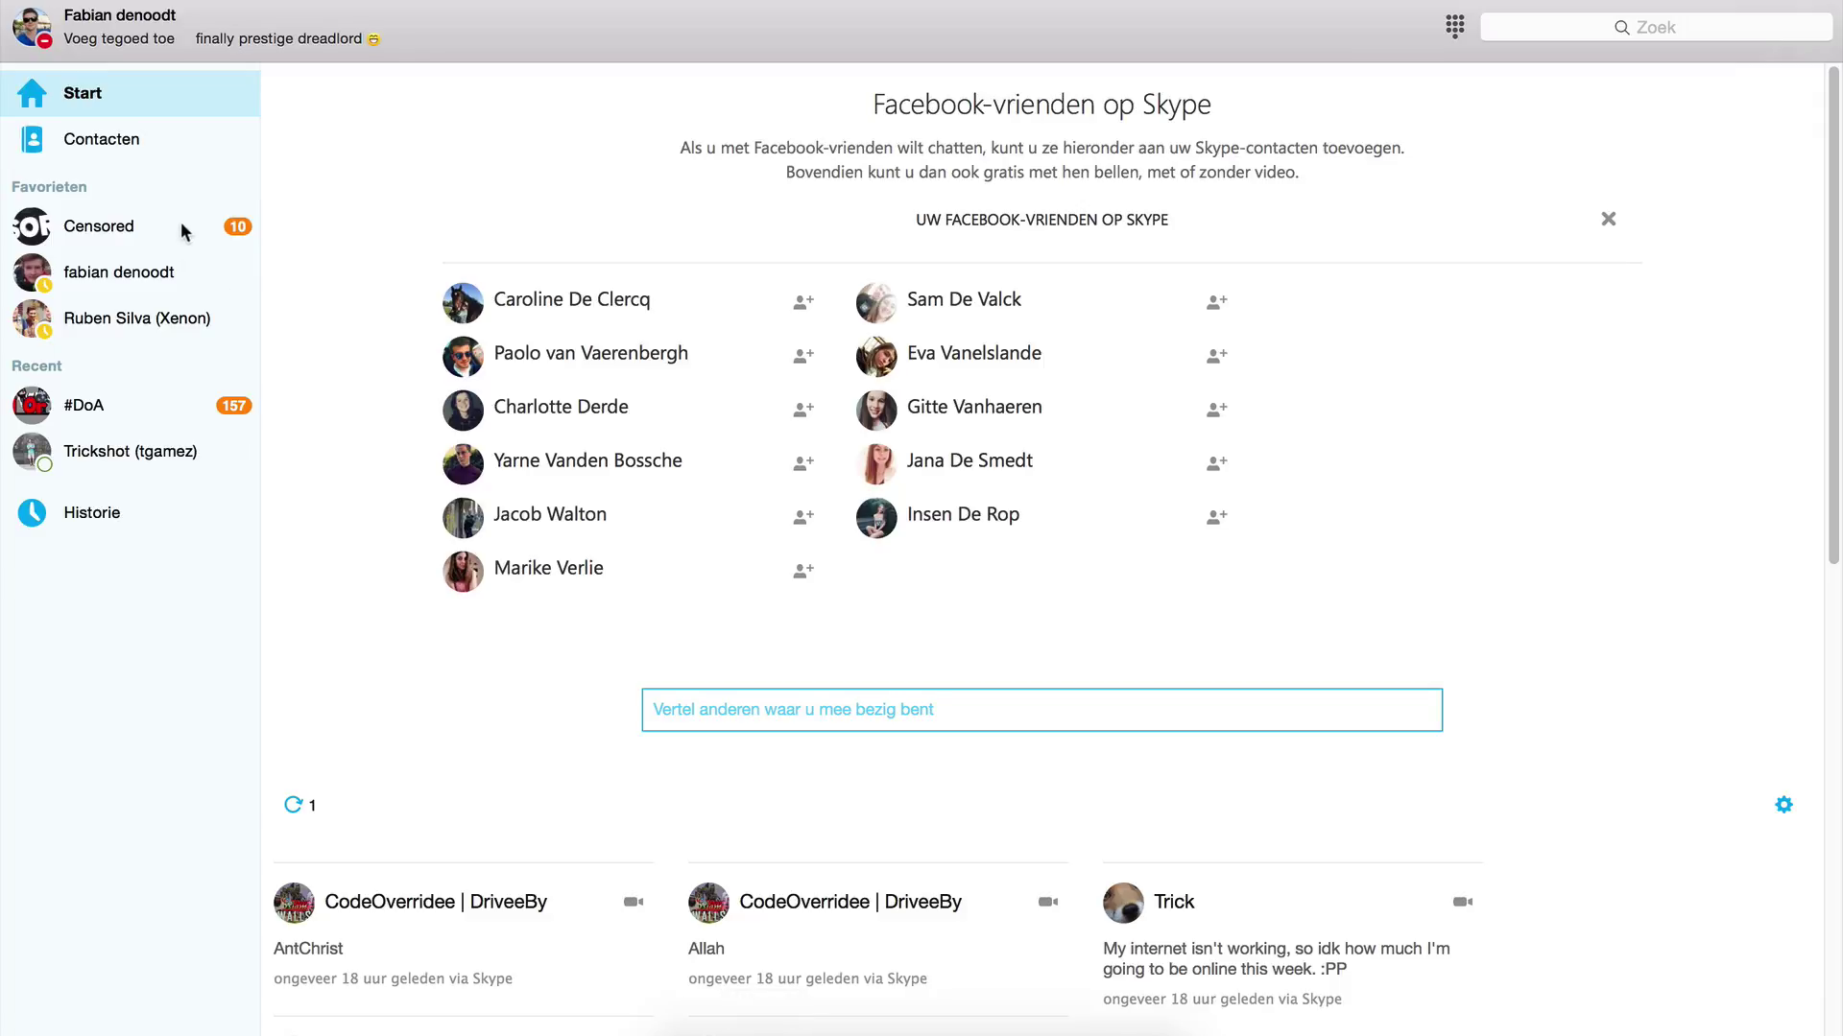
click(180, 223)
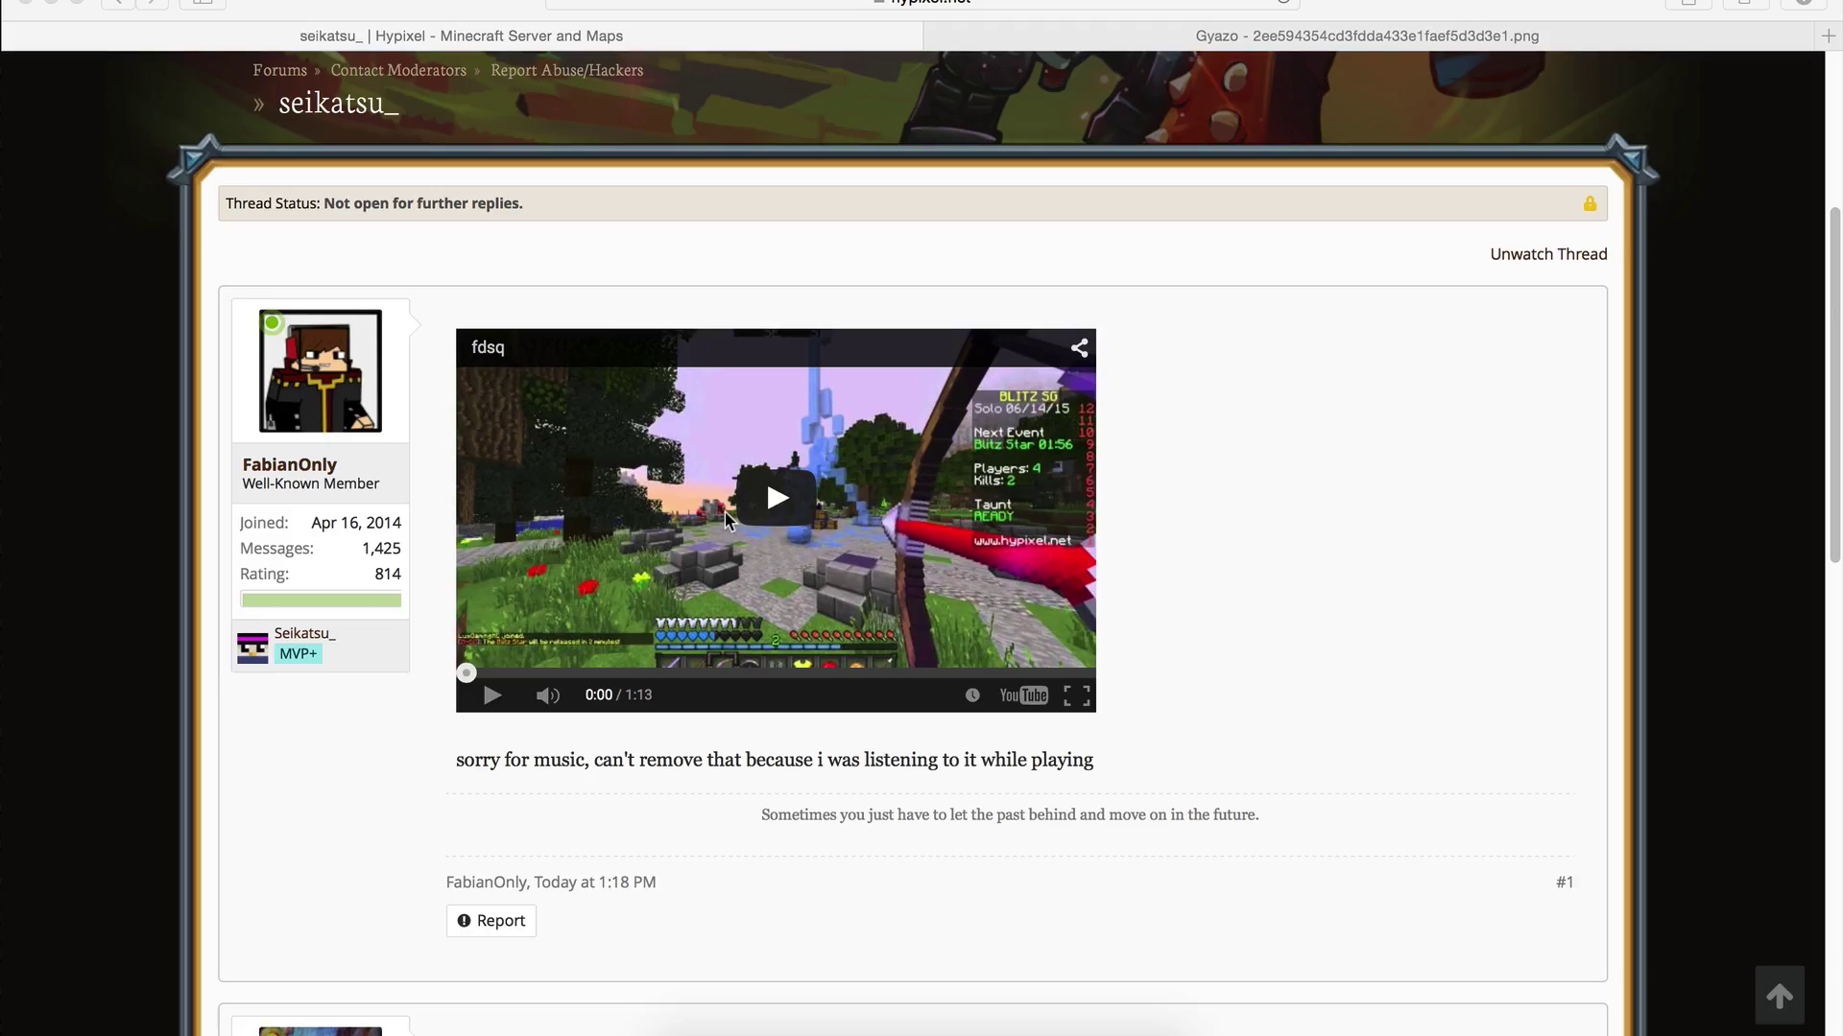
key(super+Tab)
key(super+Tab)
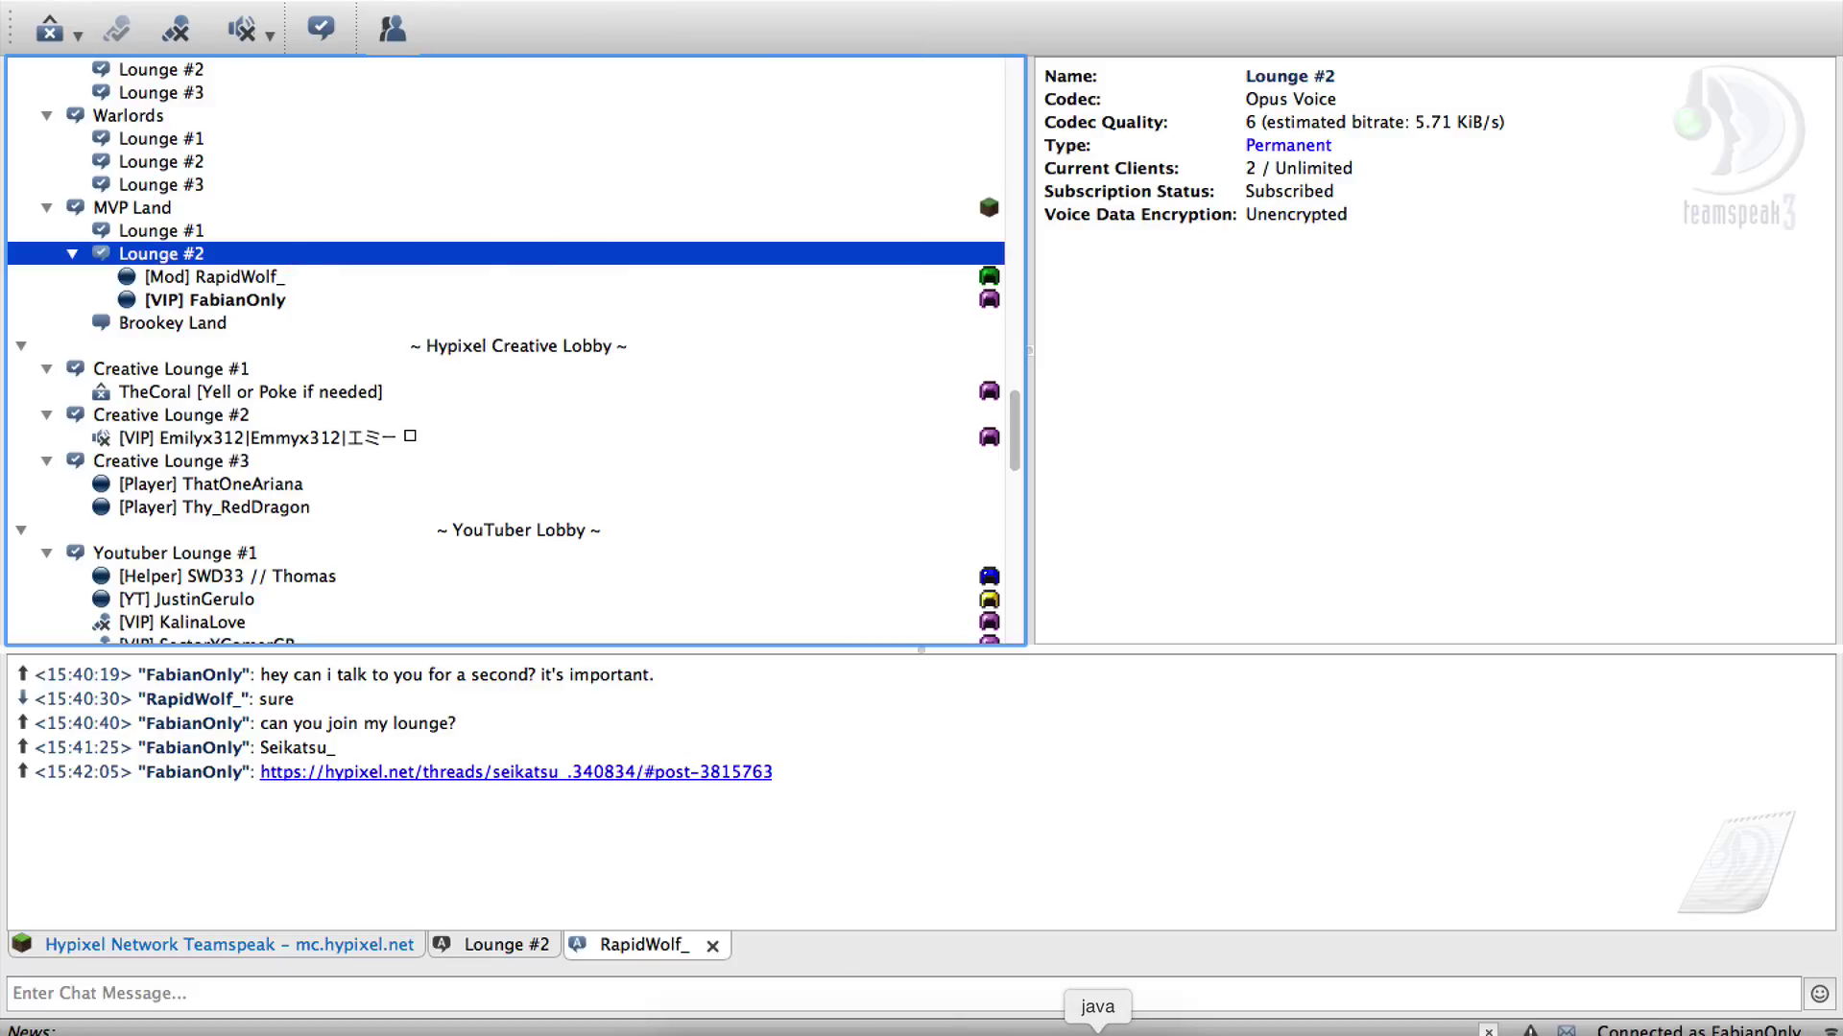
Direct-connect to mc.hypixel.net, which again shows the blacklisted-modifications ban notice
click(1098, 1031)
click(963, 897)
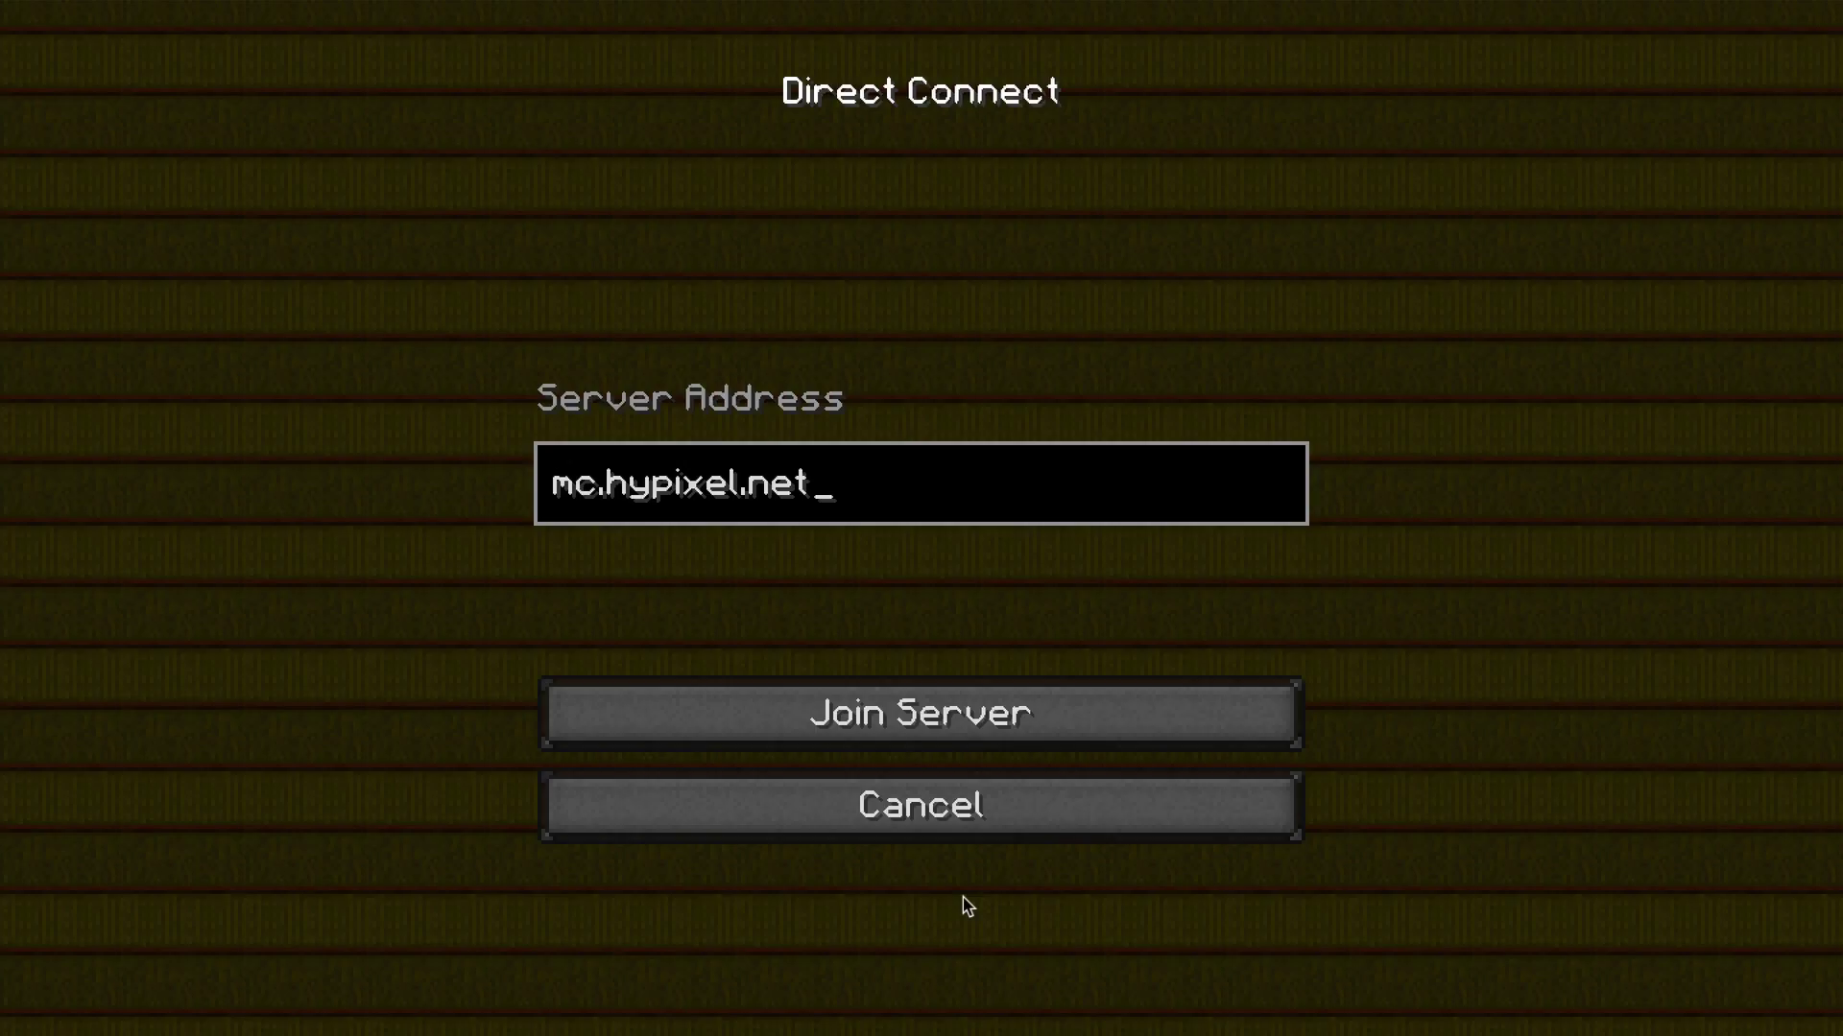
click(977, 831)
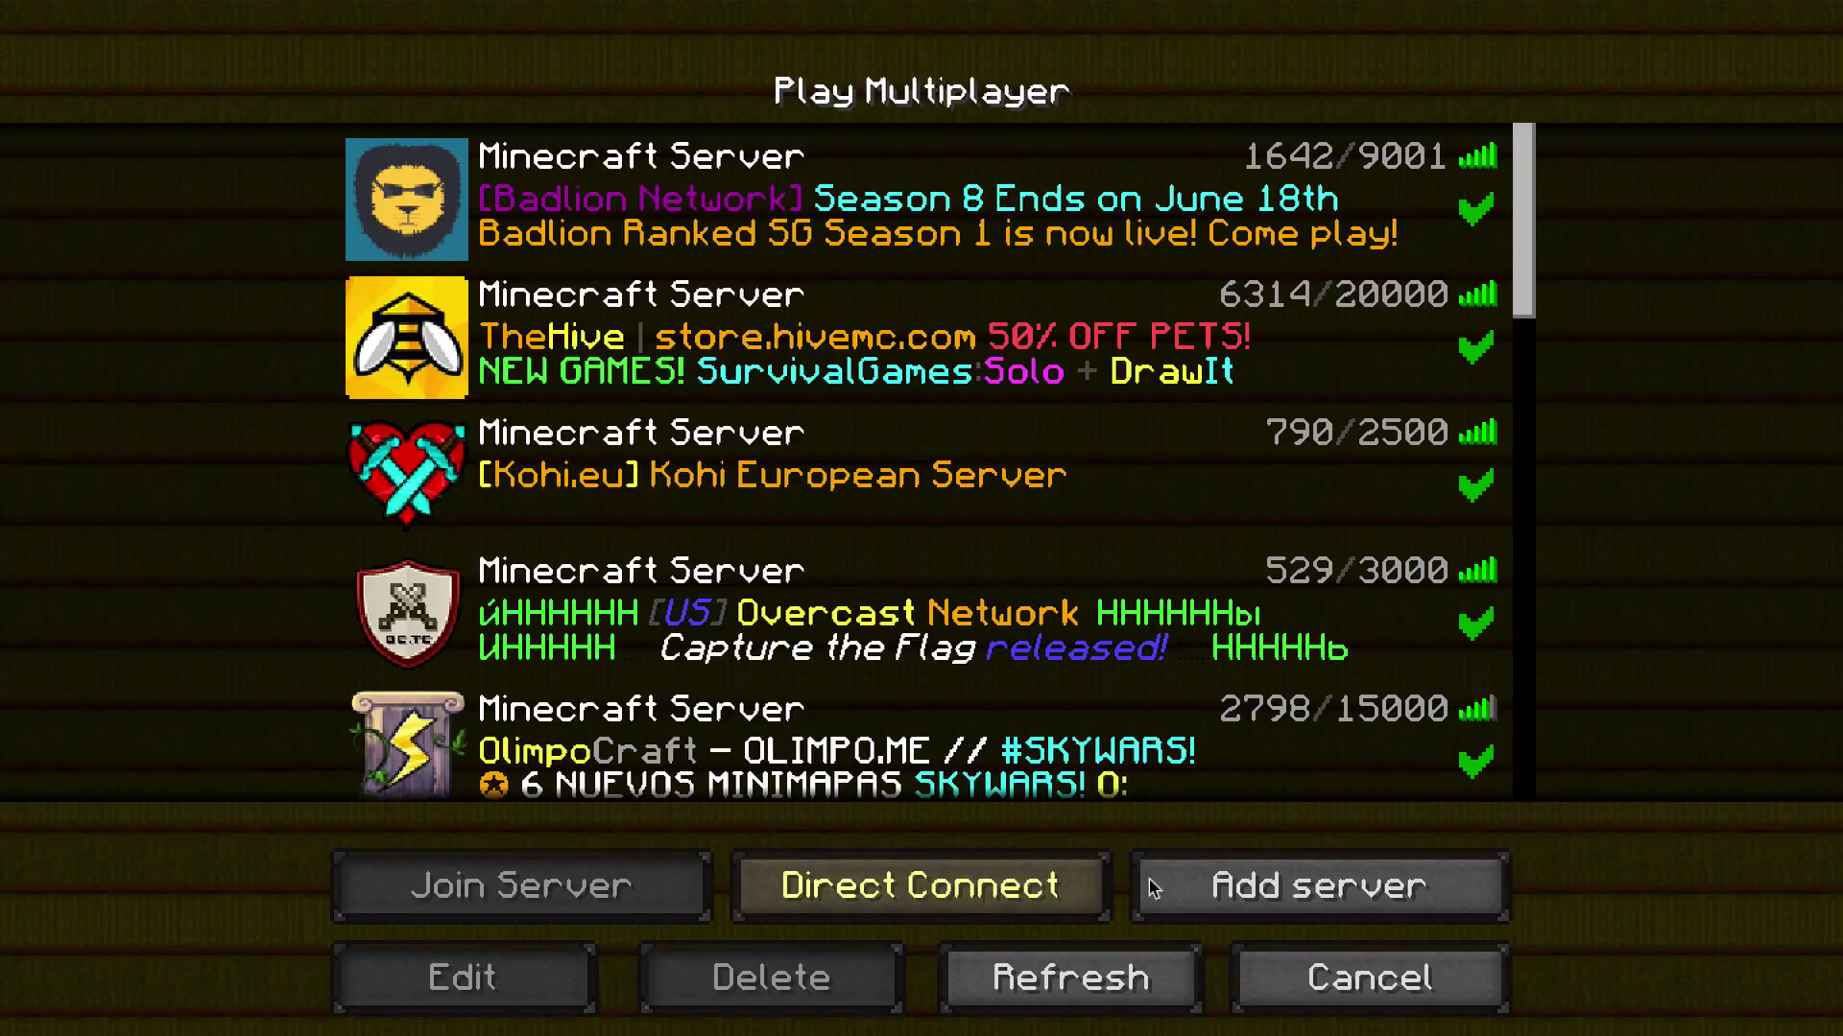
mouse_move(1525, 254)
mouse_down()
mouse_move(1532, 763)
mouse_move(1459, 185)
mouse_up()
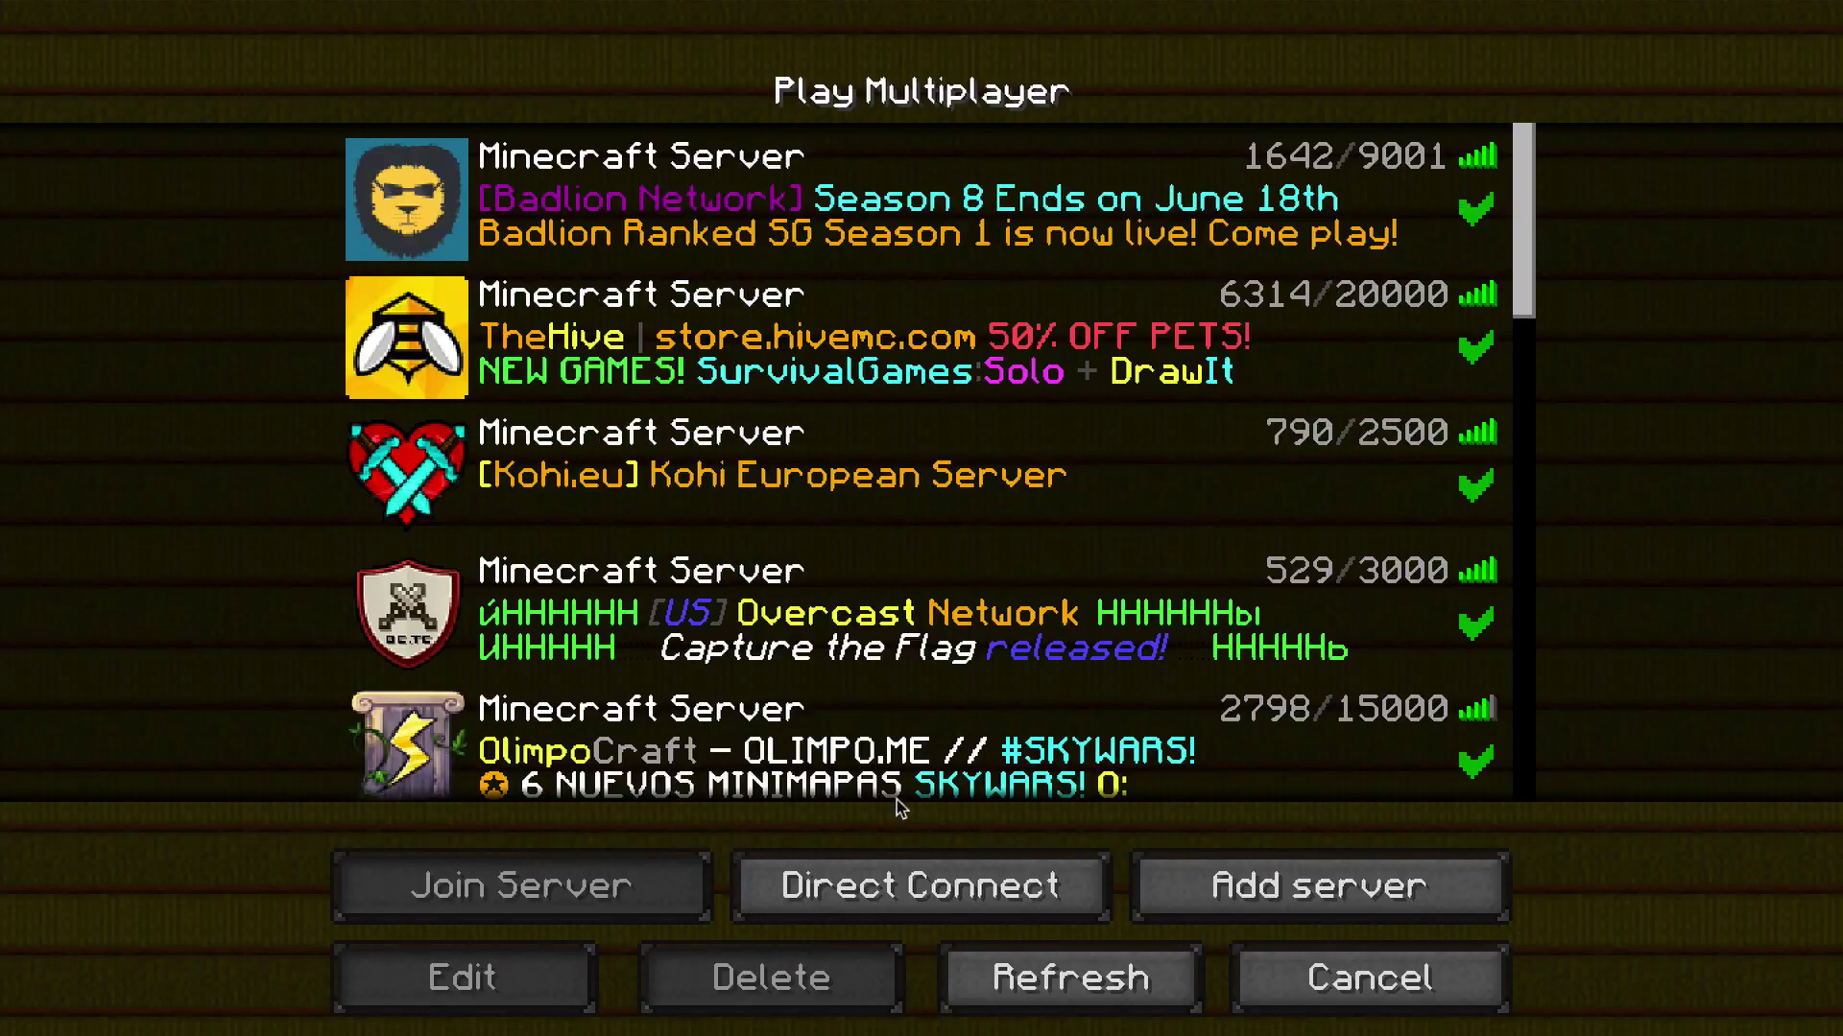
click(900, 875)
click(927, 733)
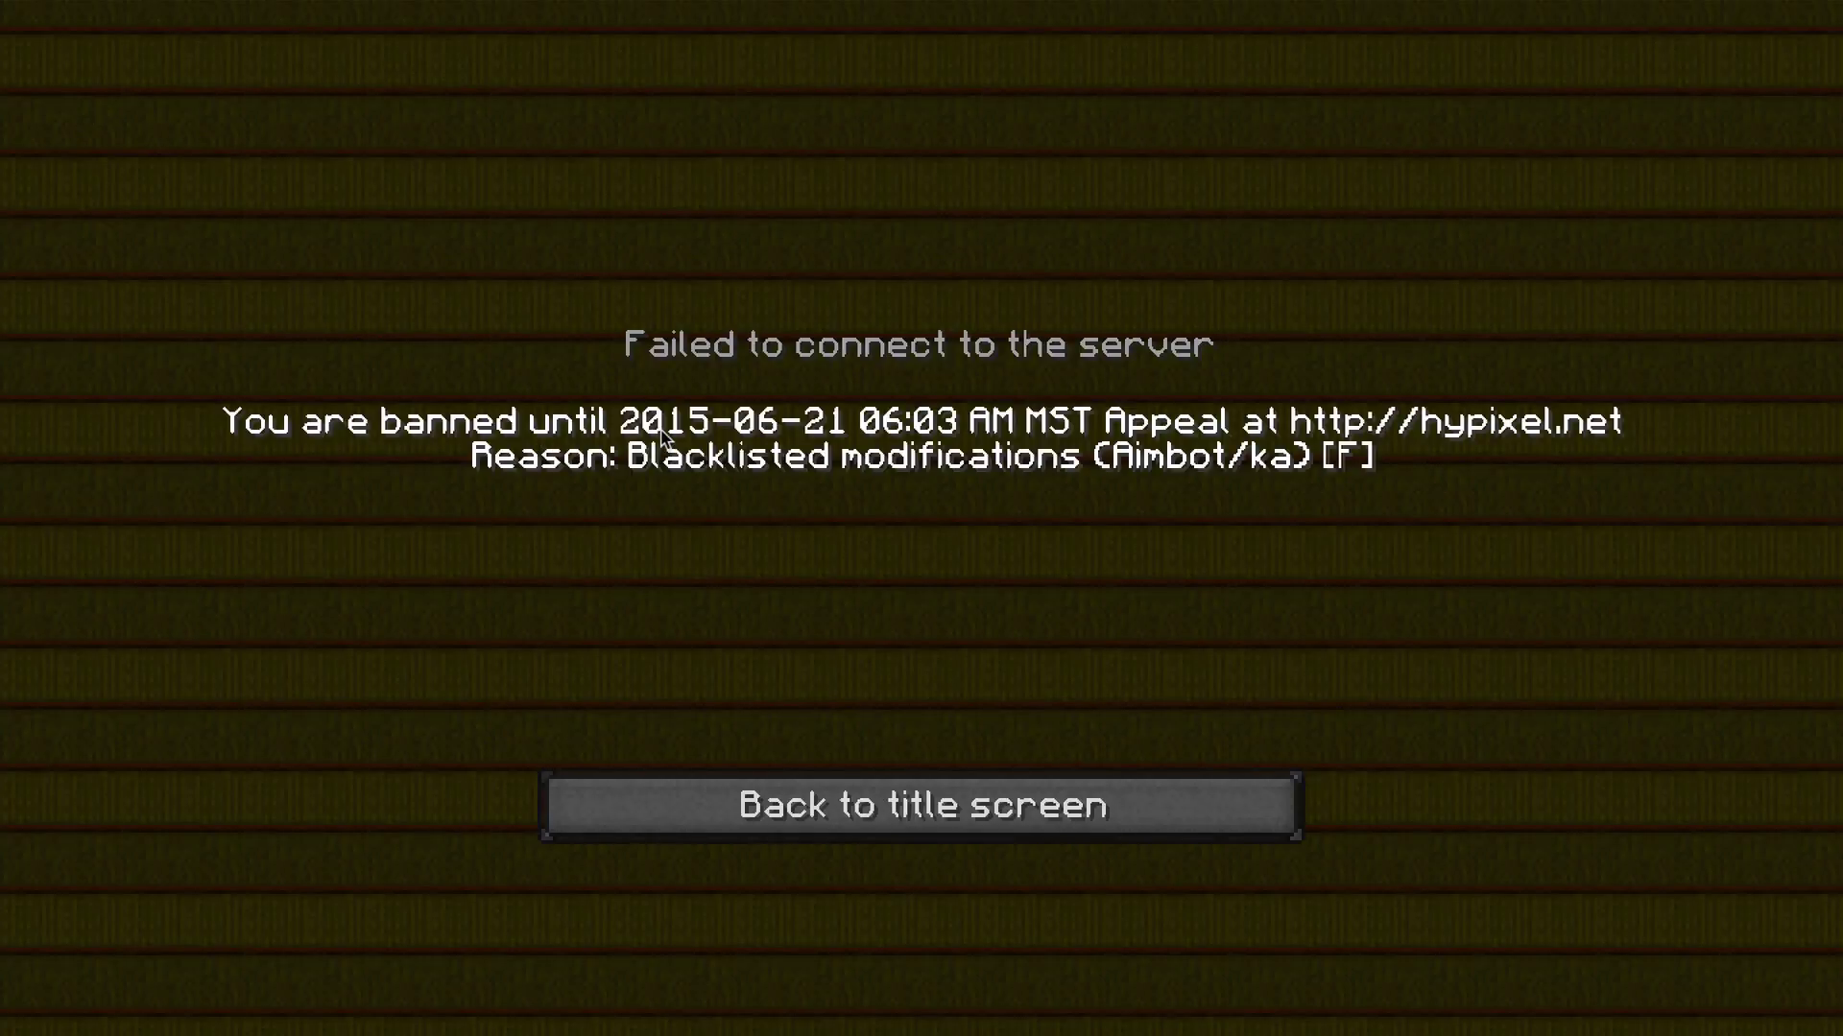
Mute and play the forum thread's embedded report video, then return to TeamSpeak 3
click(727, 1028)
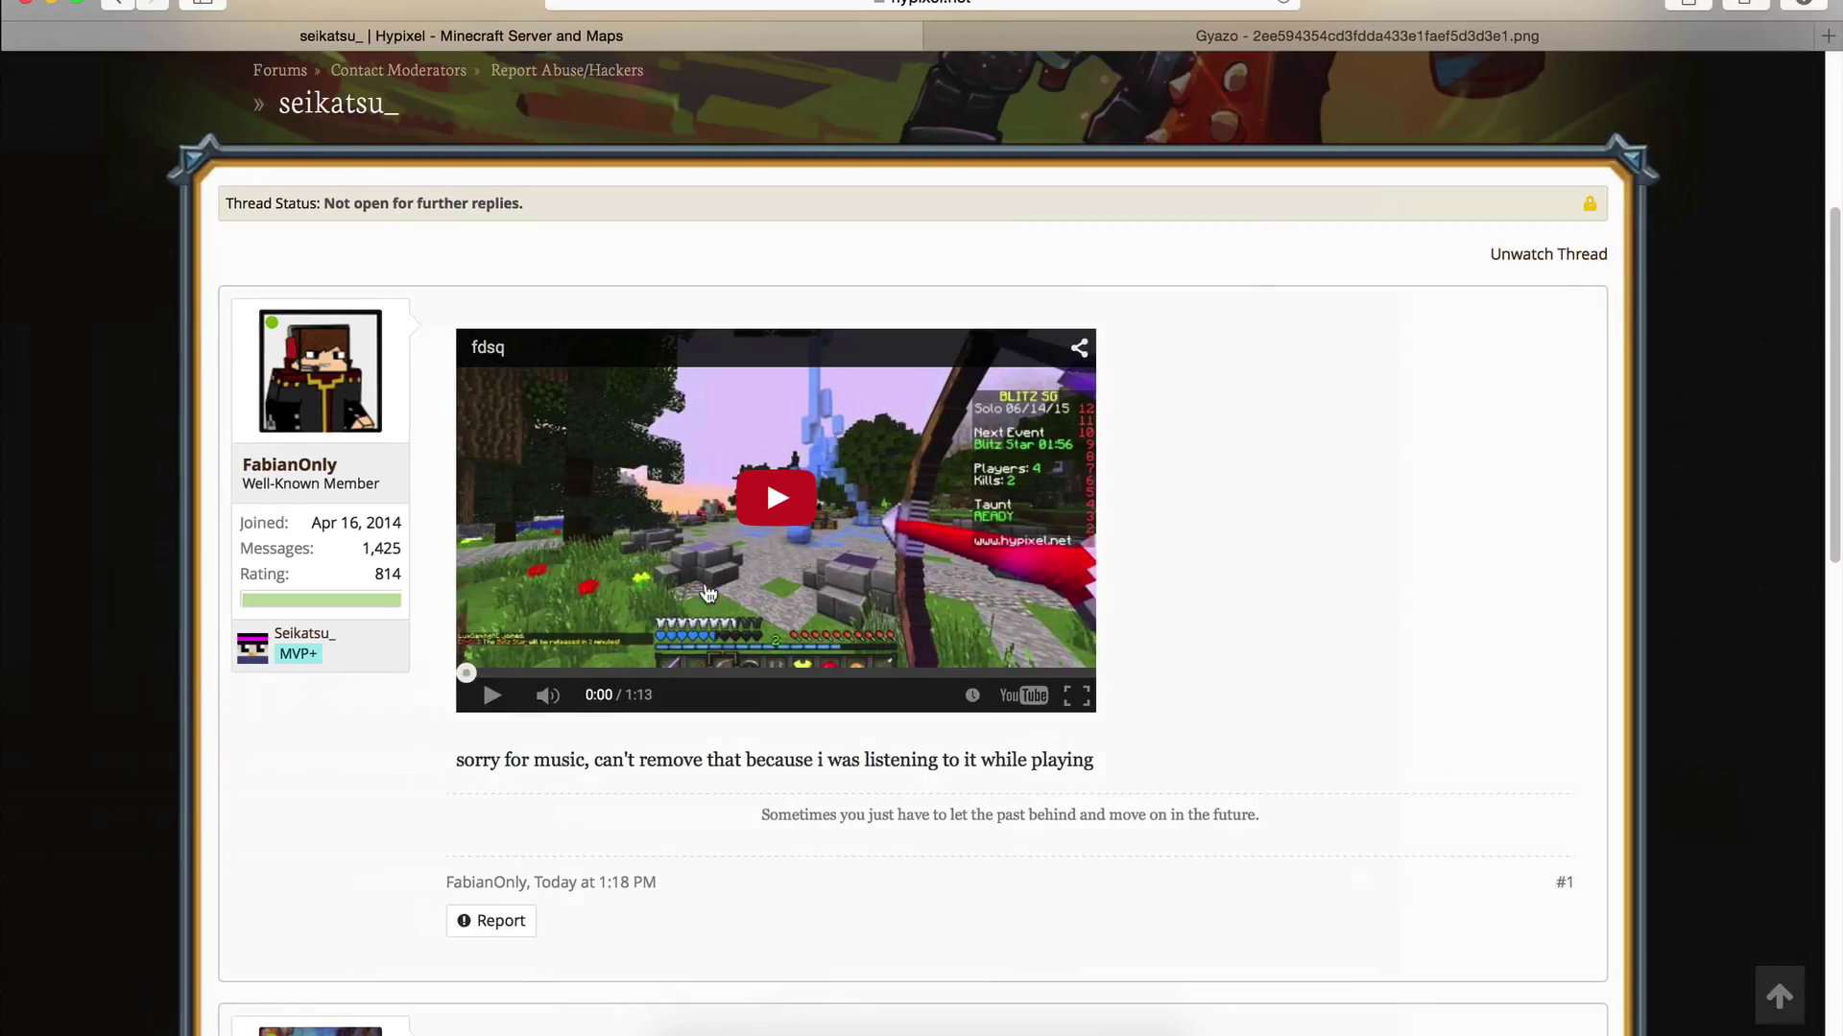
click(557, 696)
click(589, 582)
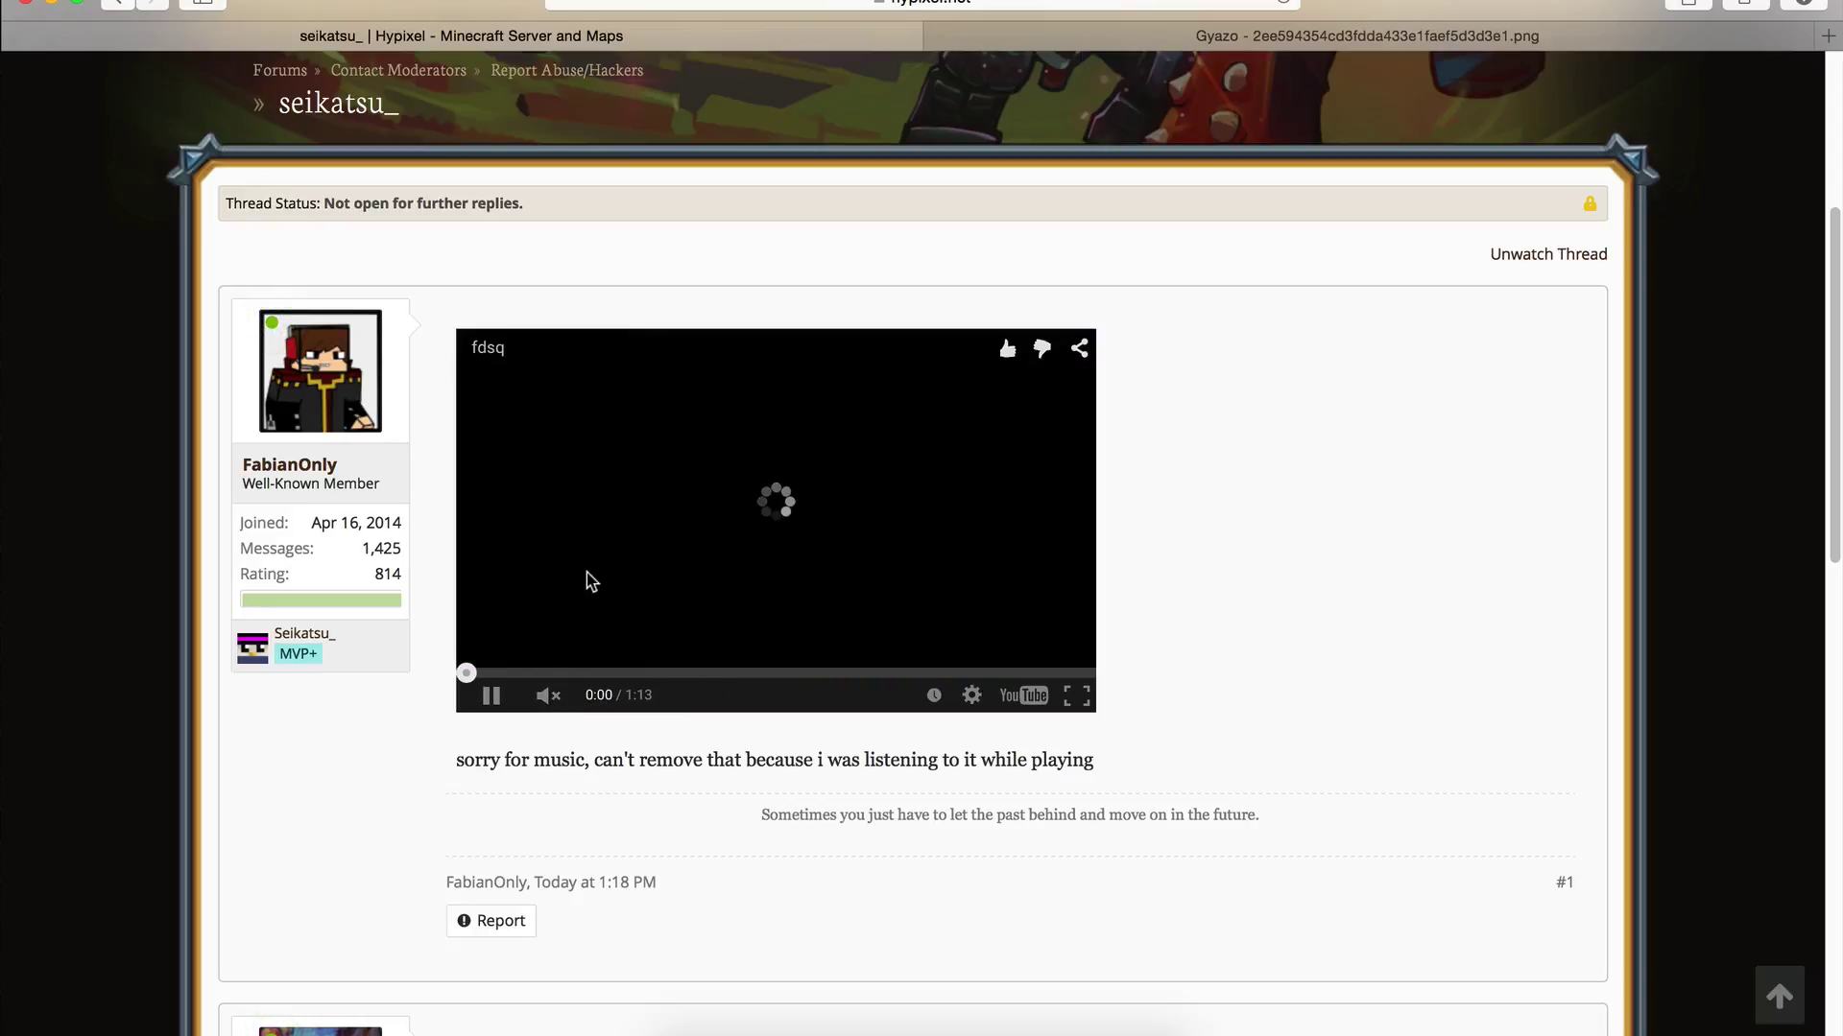
right_click(1457, 500)
key(Escape)
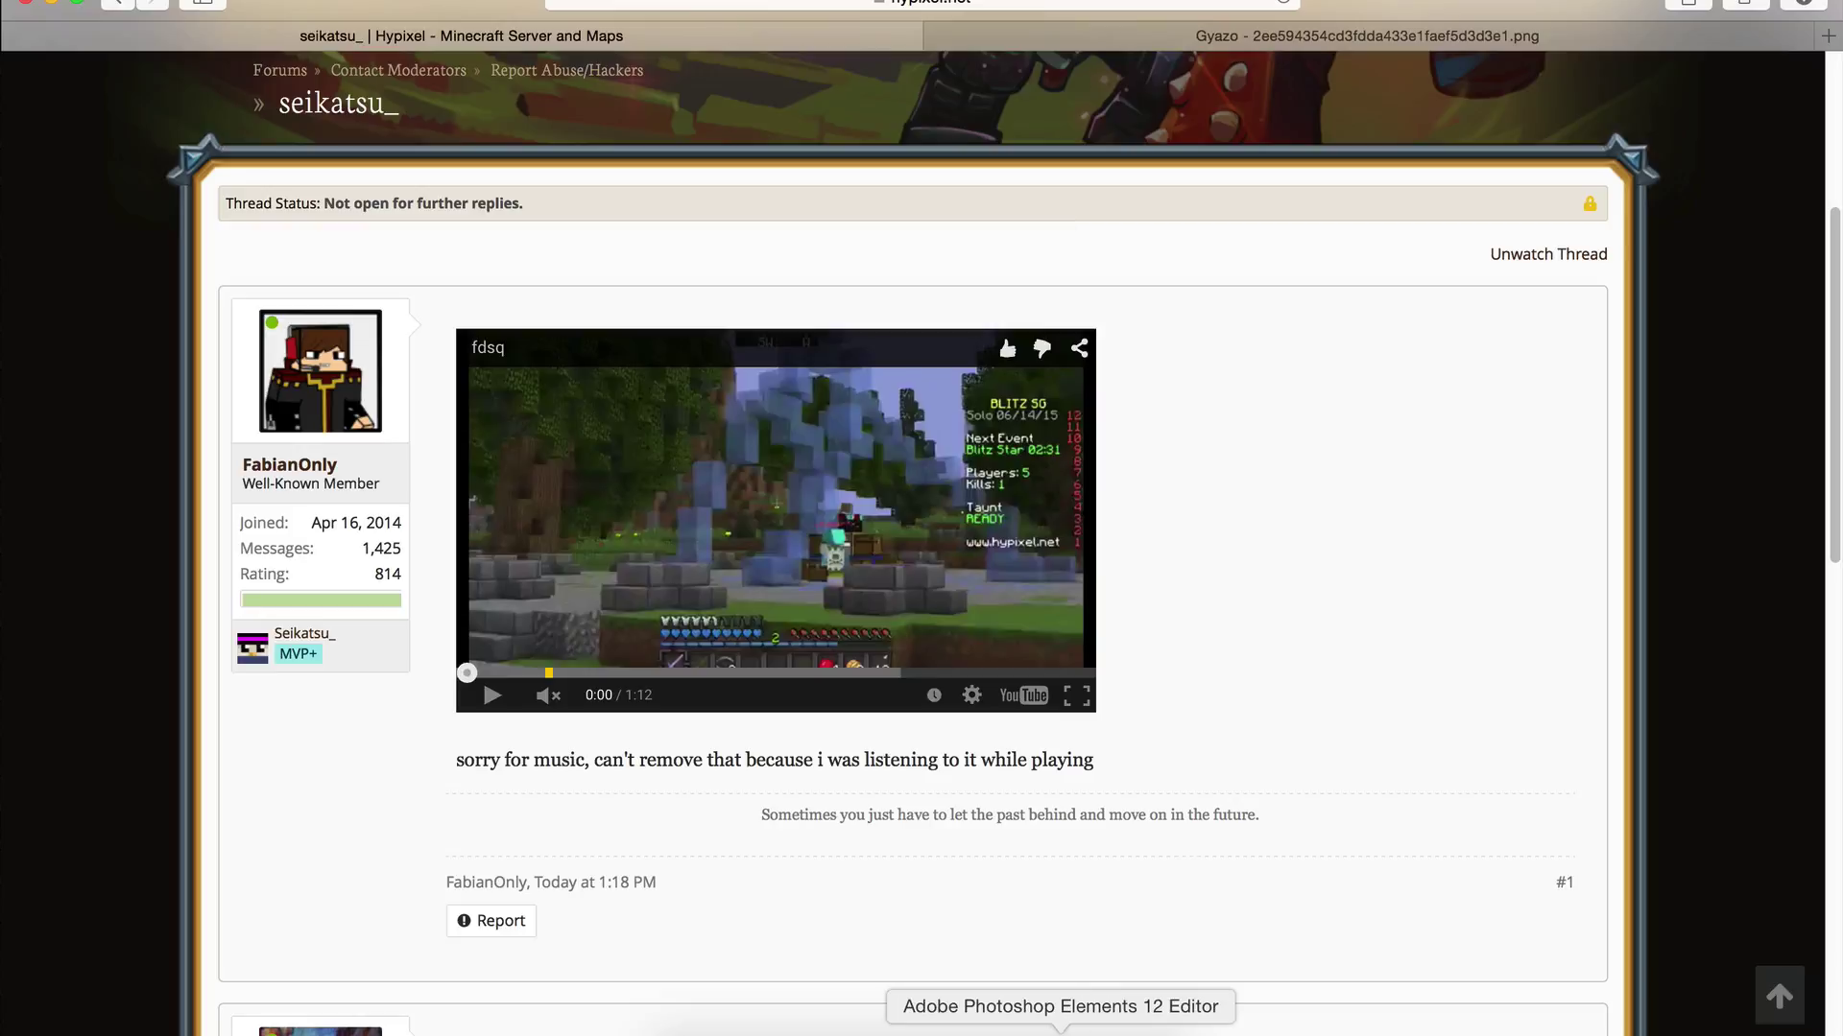
click(874, 1025)
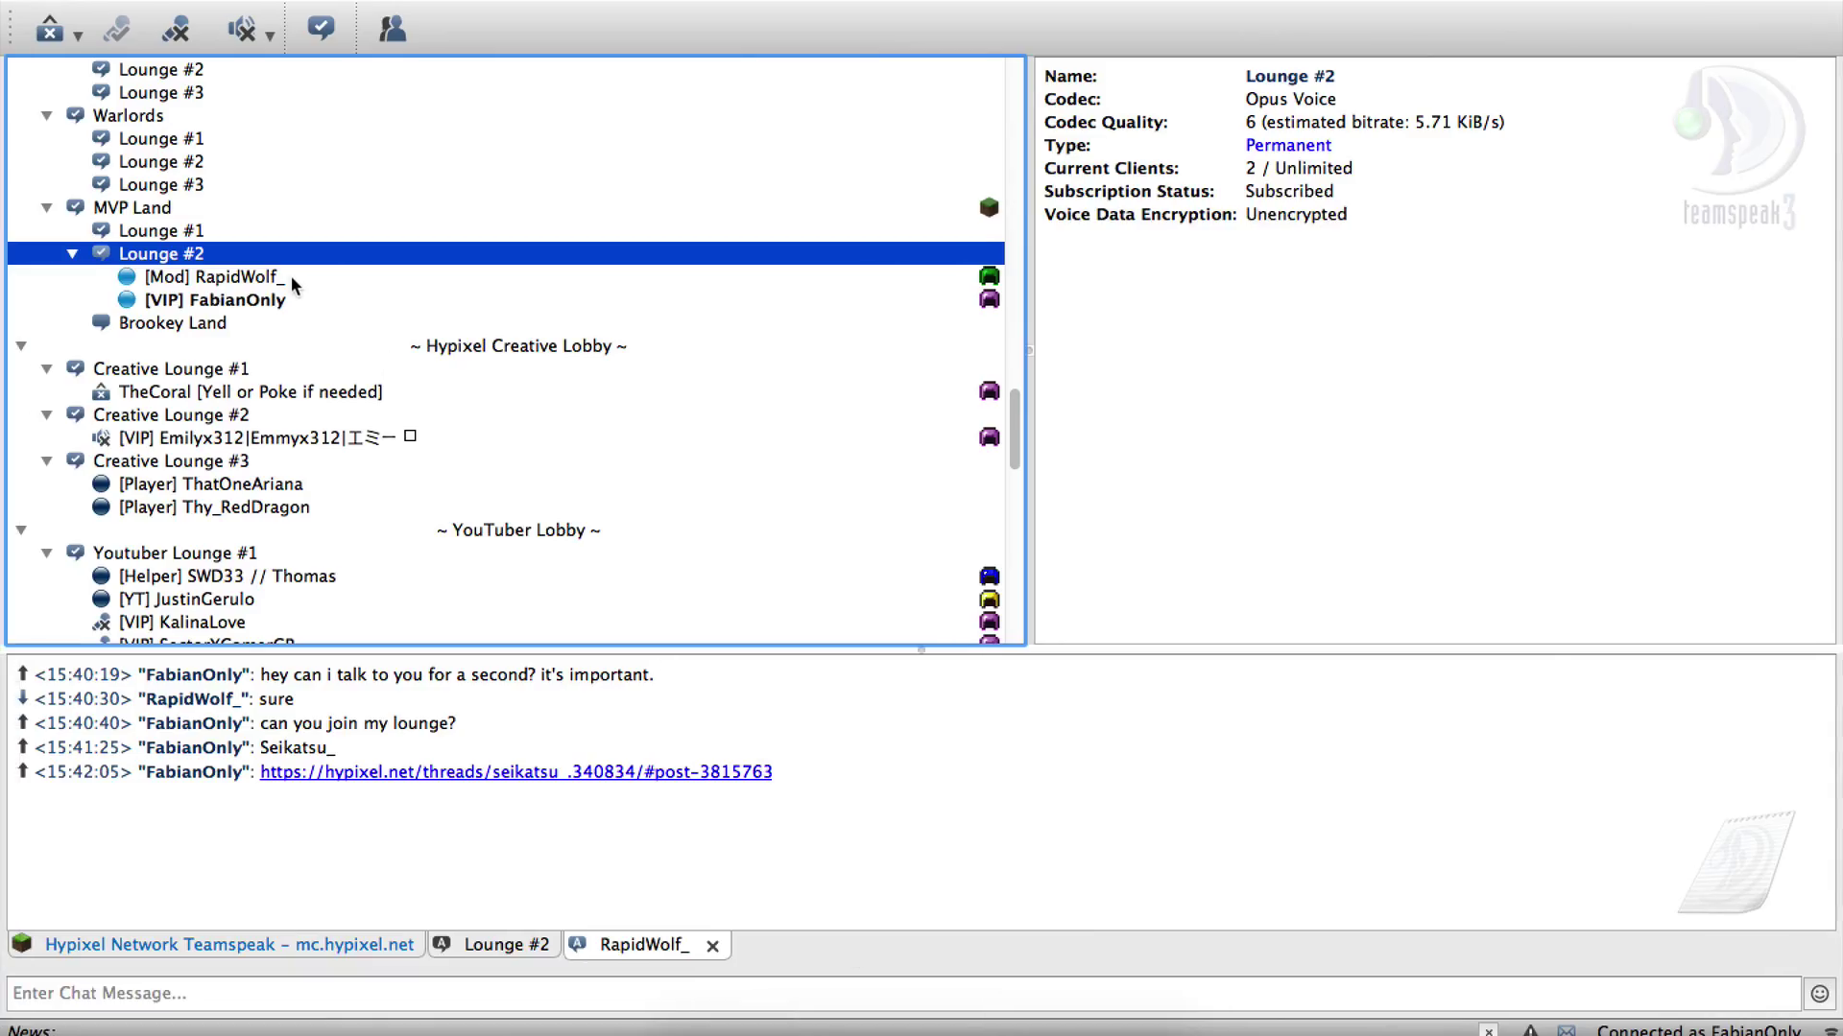
Copy the TeamSpeak chat lines with the report link, then start Minecraft's mc.hypixel.net Direct Connect
click(823, 51)
drag(1016, 436, 1015, 456)
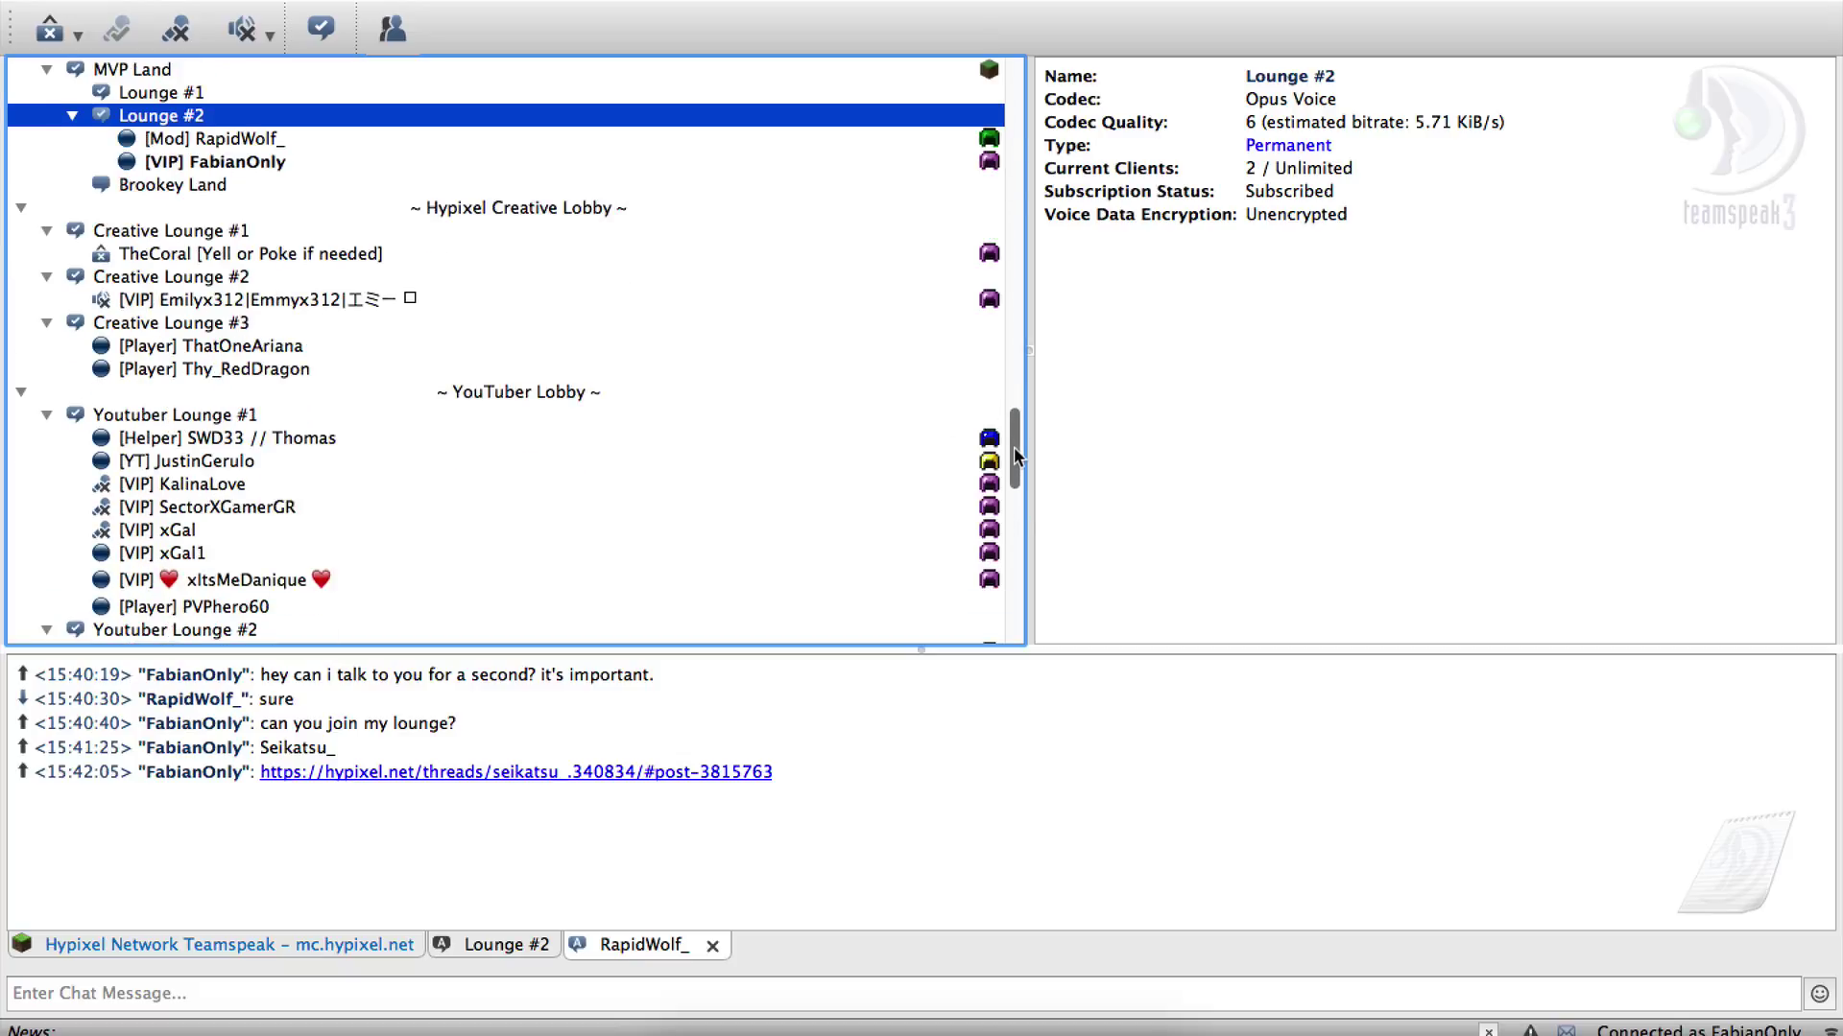
drag(1015, 454, 1012, 441)
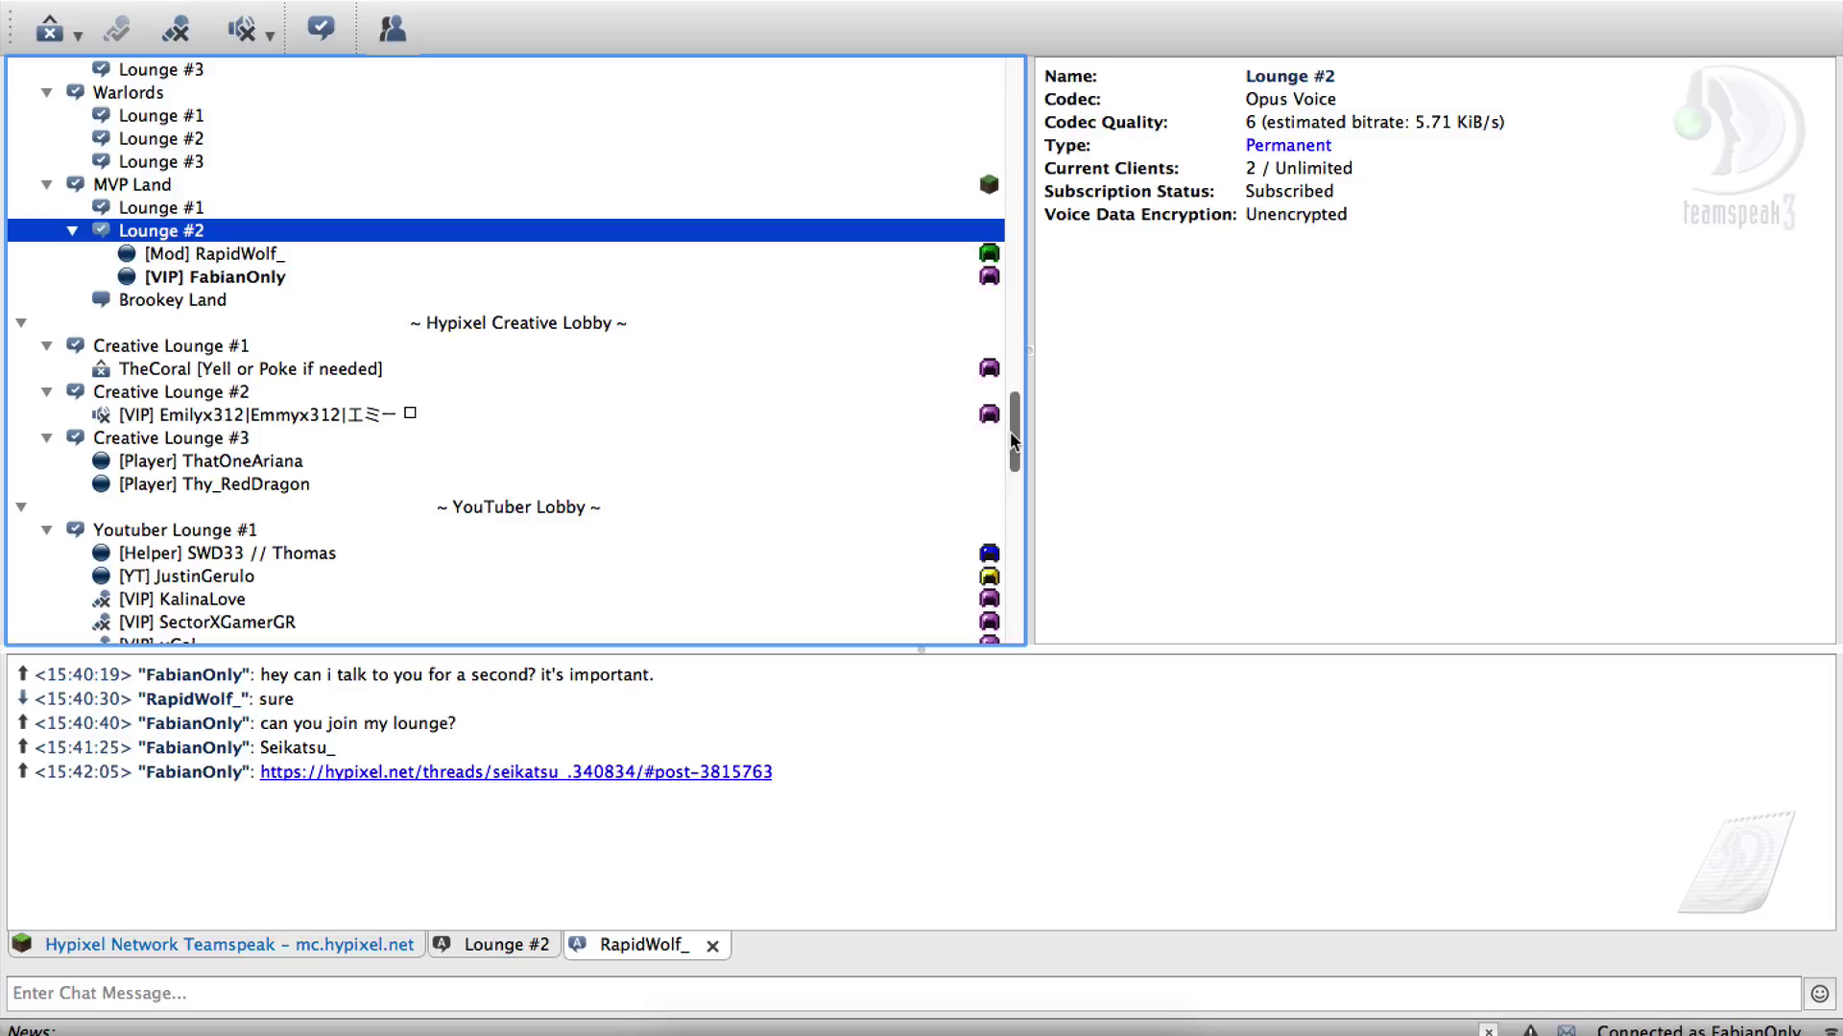
drag(1195, 893, 1247, 752)
right_click(1247, 754)
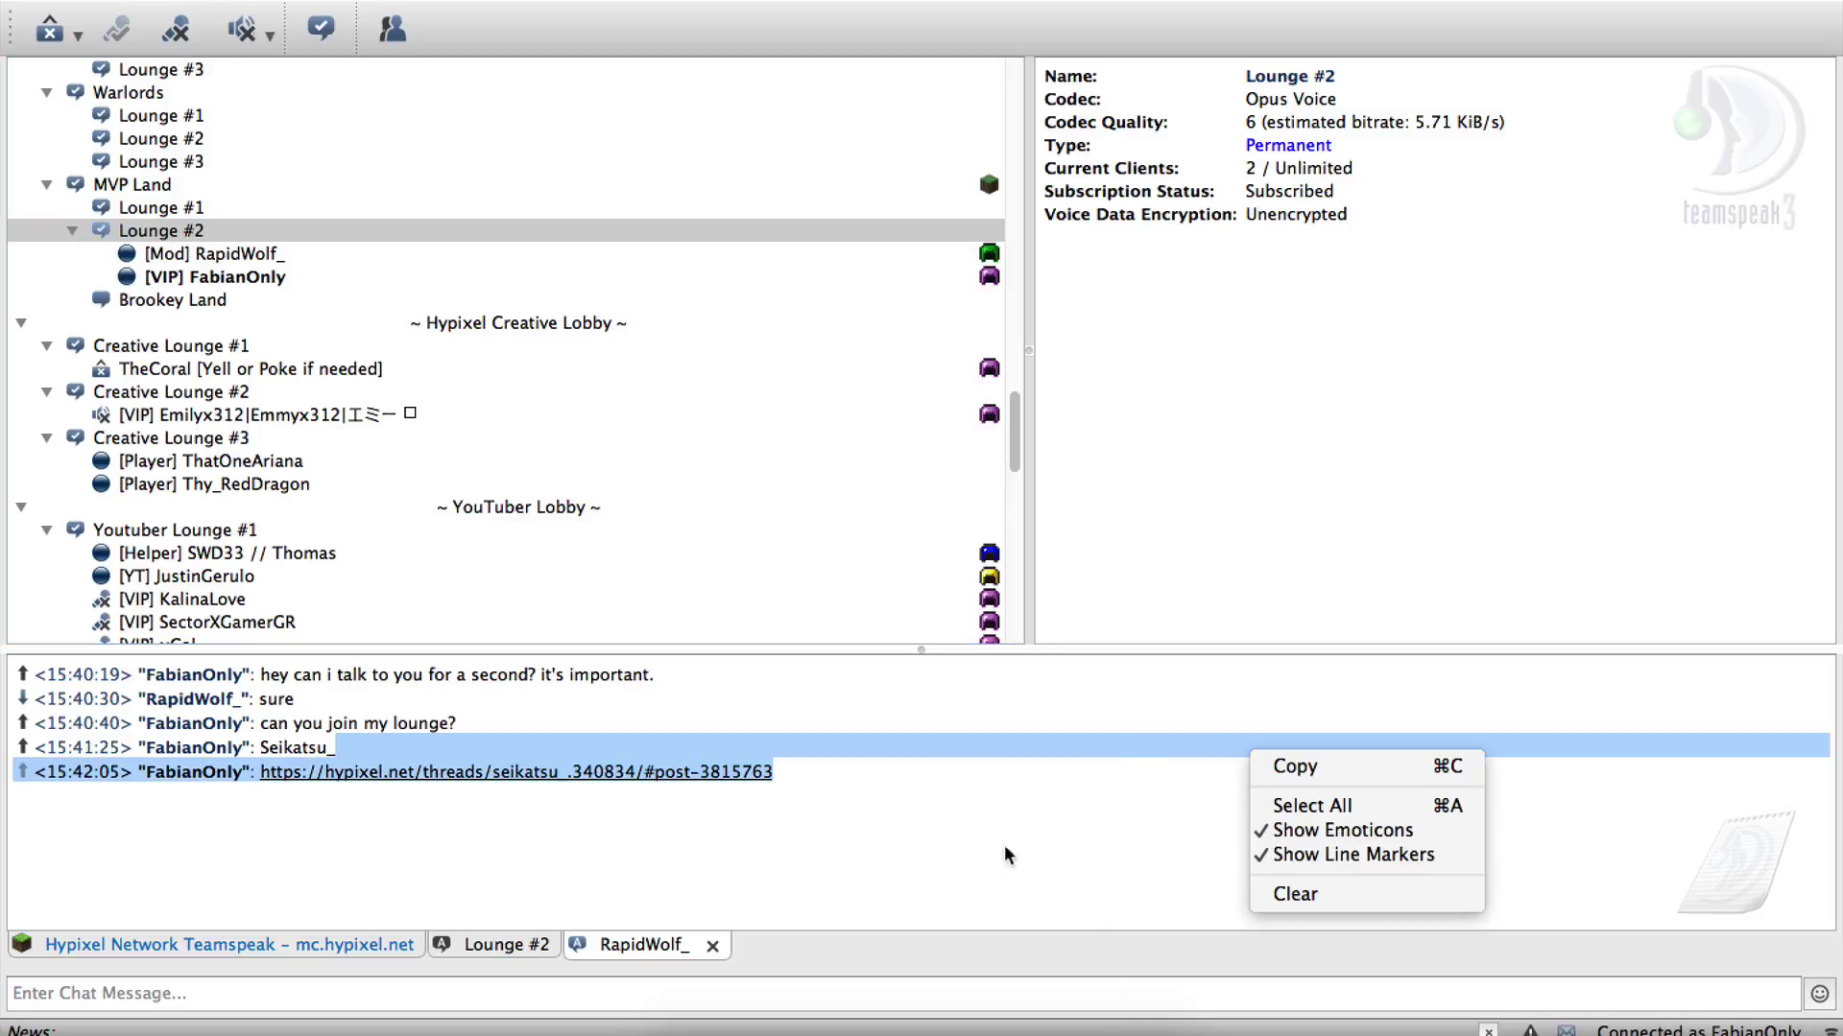
click(1003, 855)
click(797, 851)
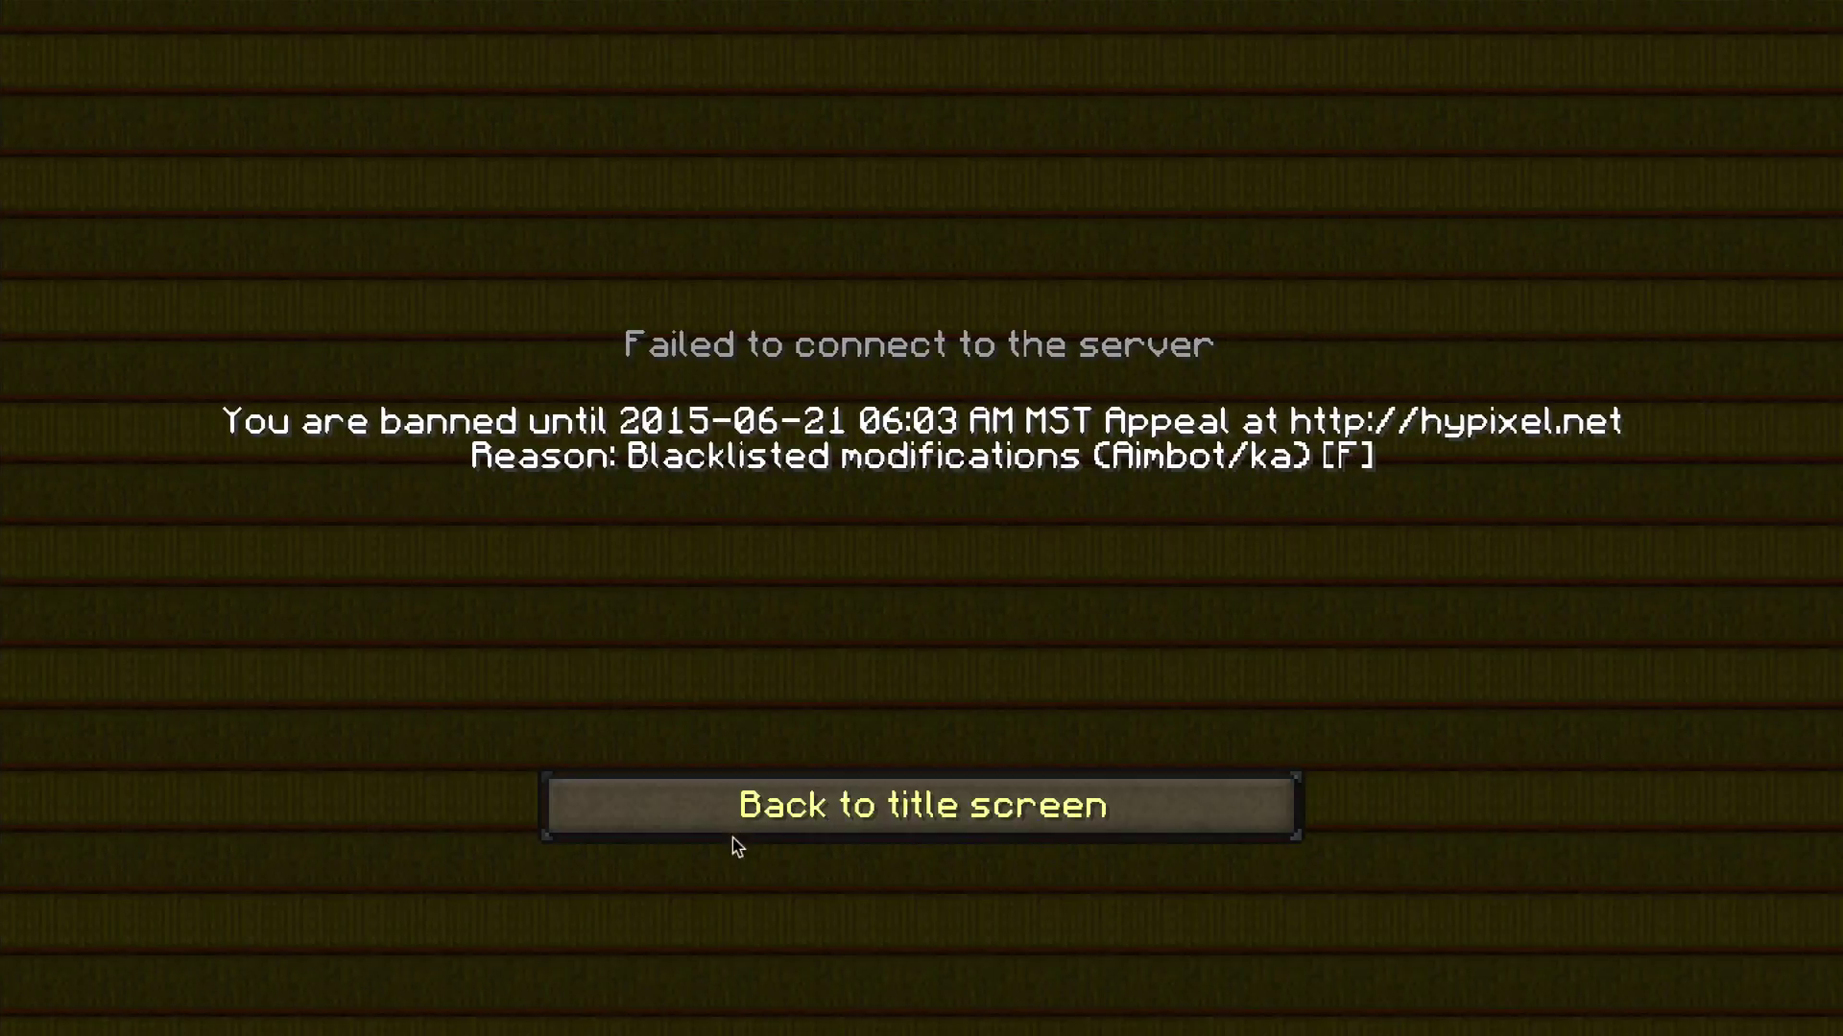
click(807, 806)
click(935, 884)
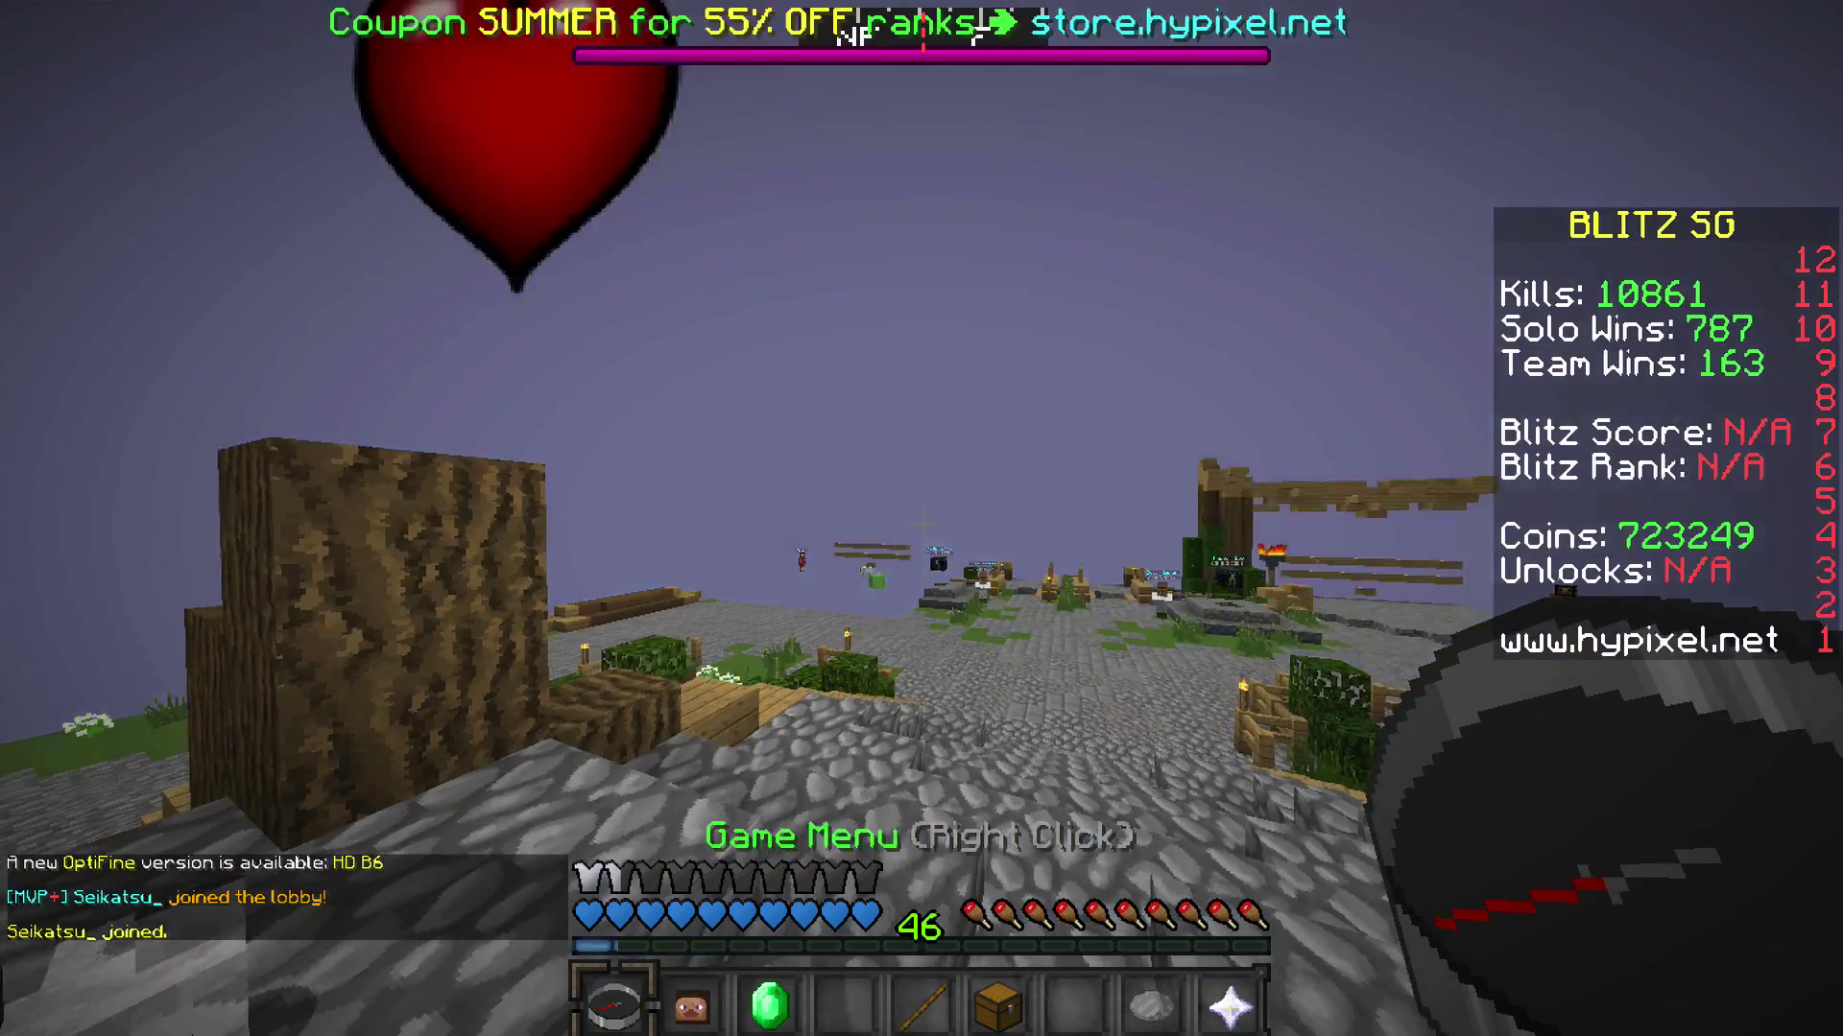
View the online player list and send '/p leave' in the Blitz SG lobby chat
key(Tab)
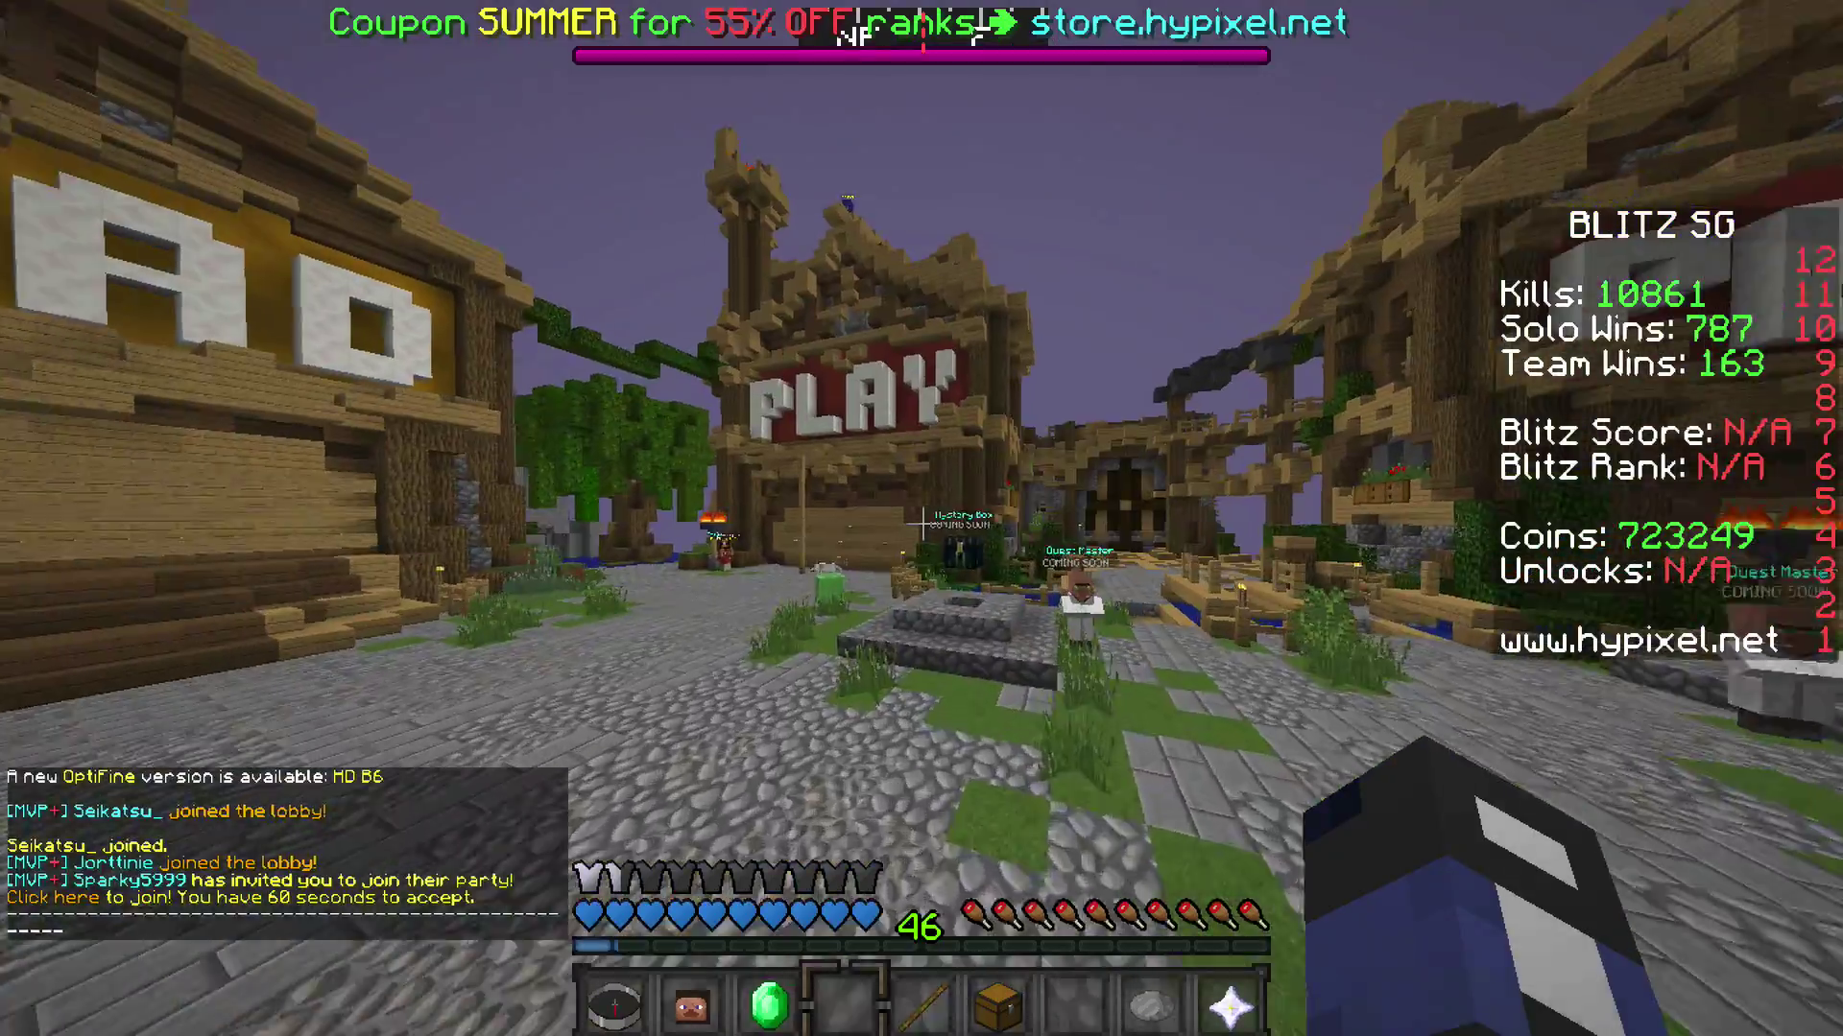
text(/p leave)
key(Return)
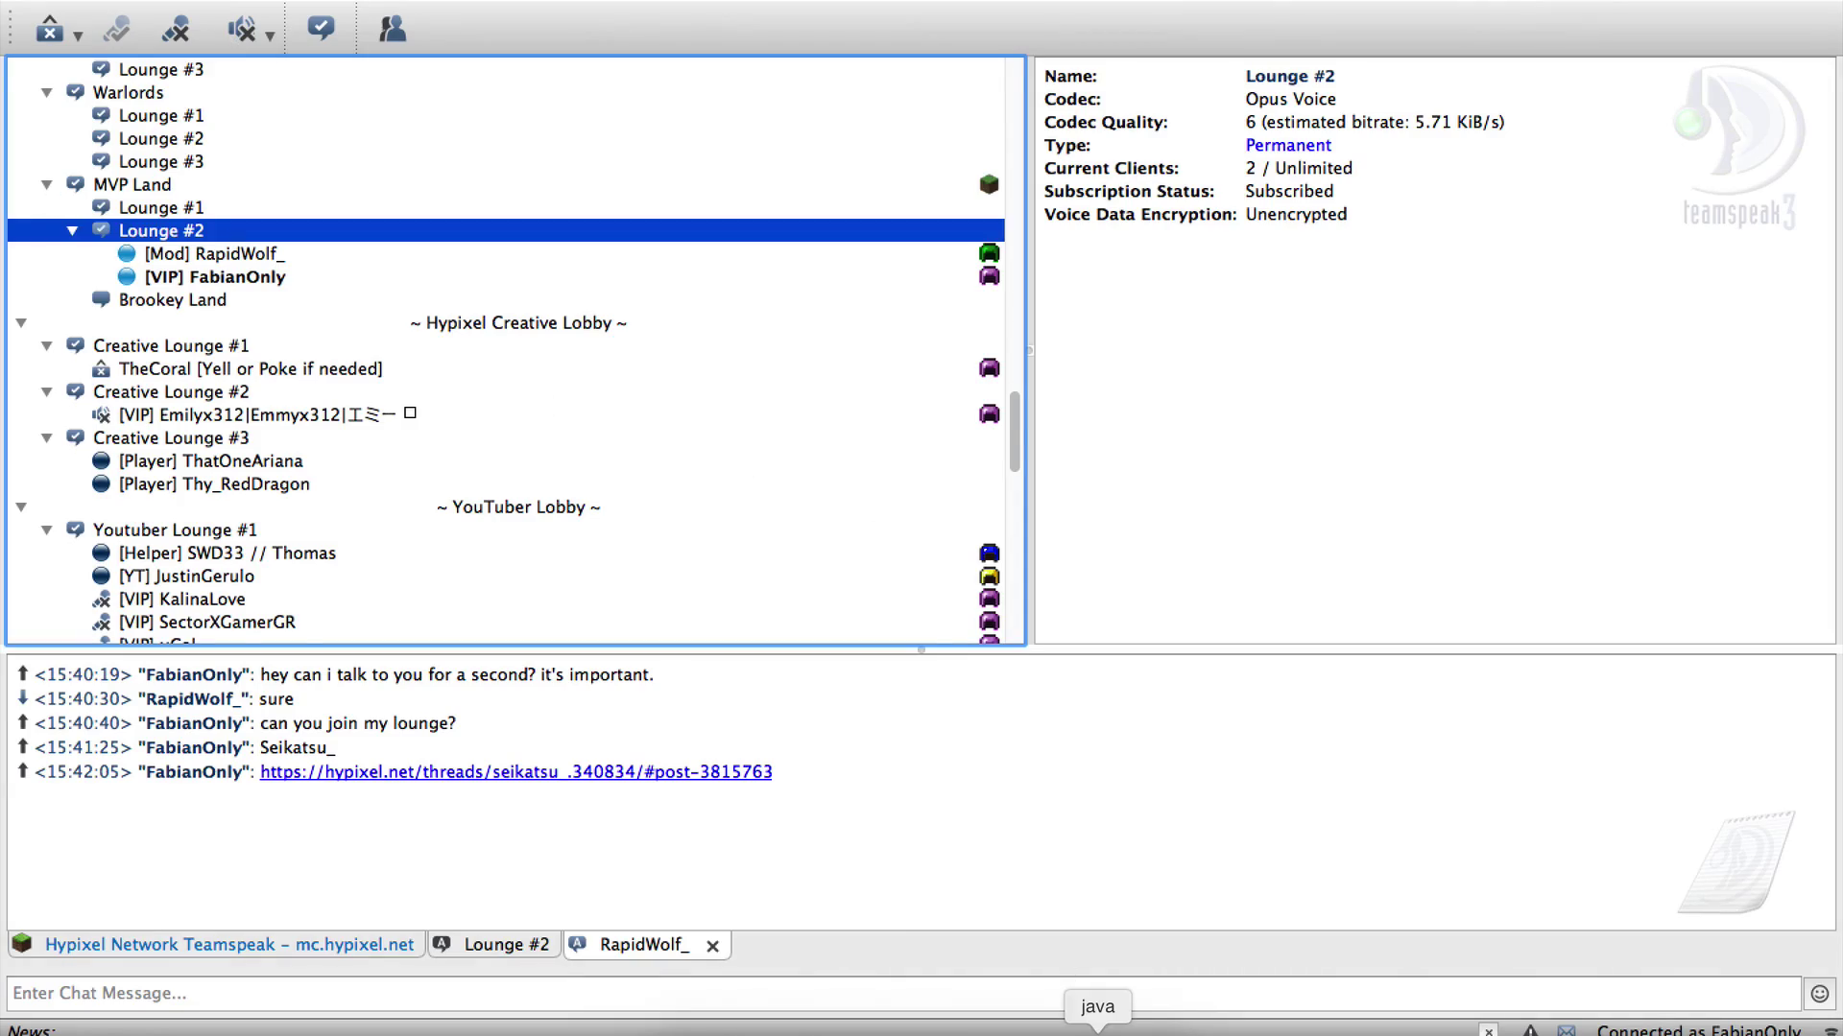
click(1097, 1031)
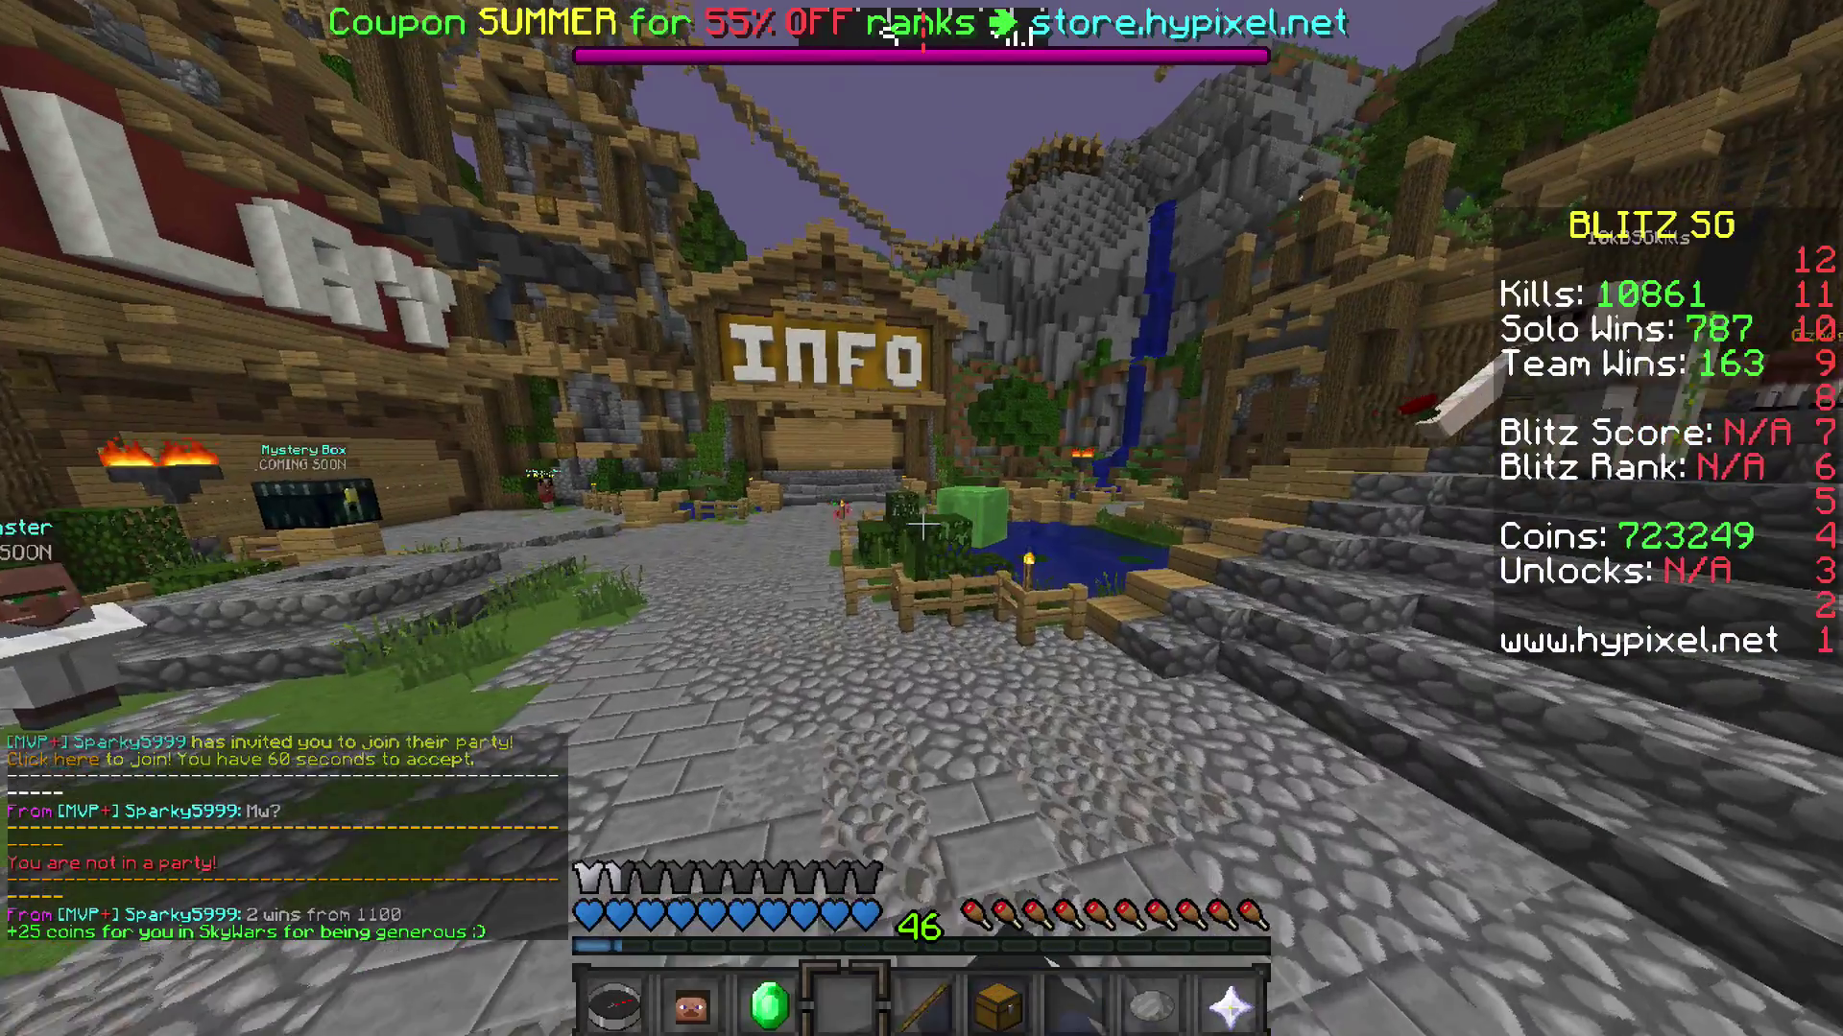
Walk through the slime garden and over the cobblestone stairs toward the LEAD building
key(w)
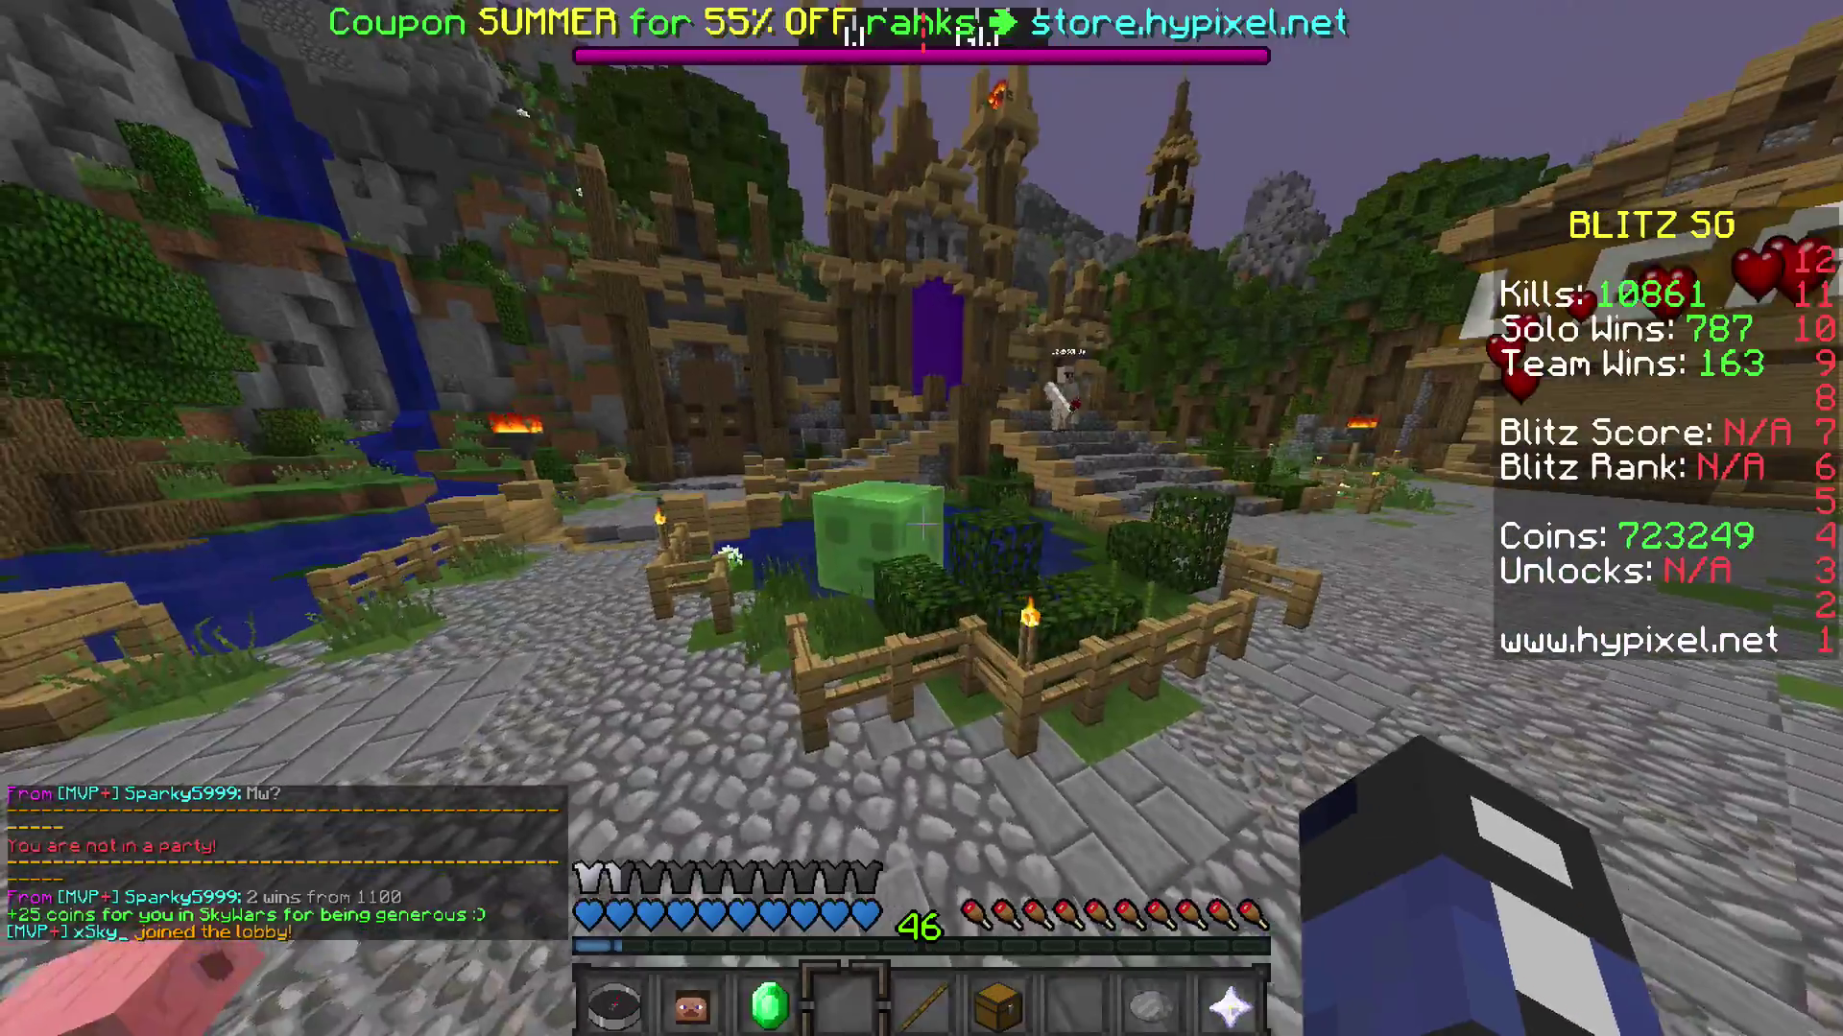
key(w)
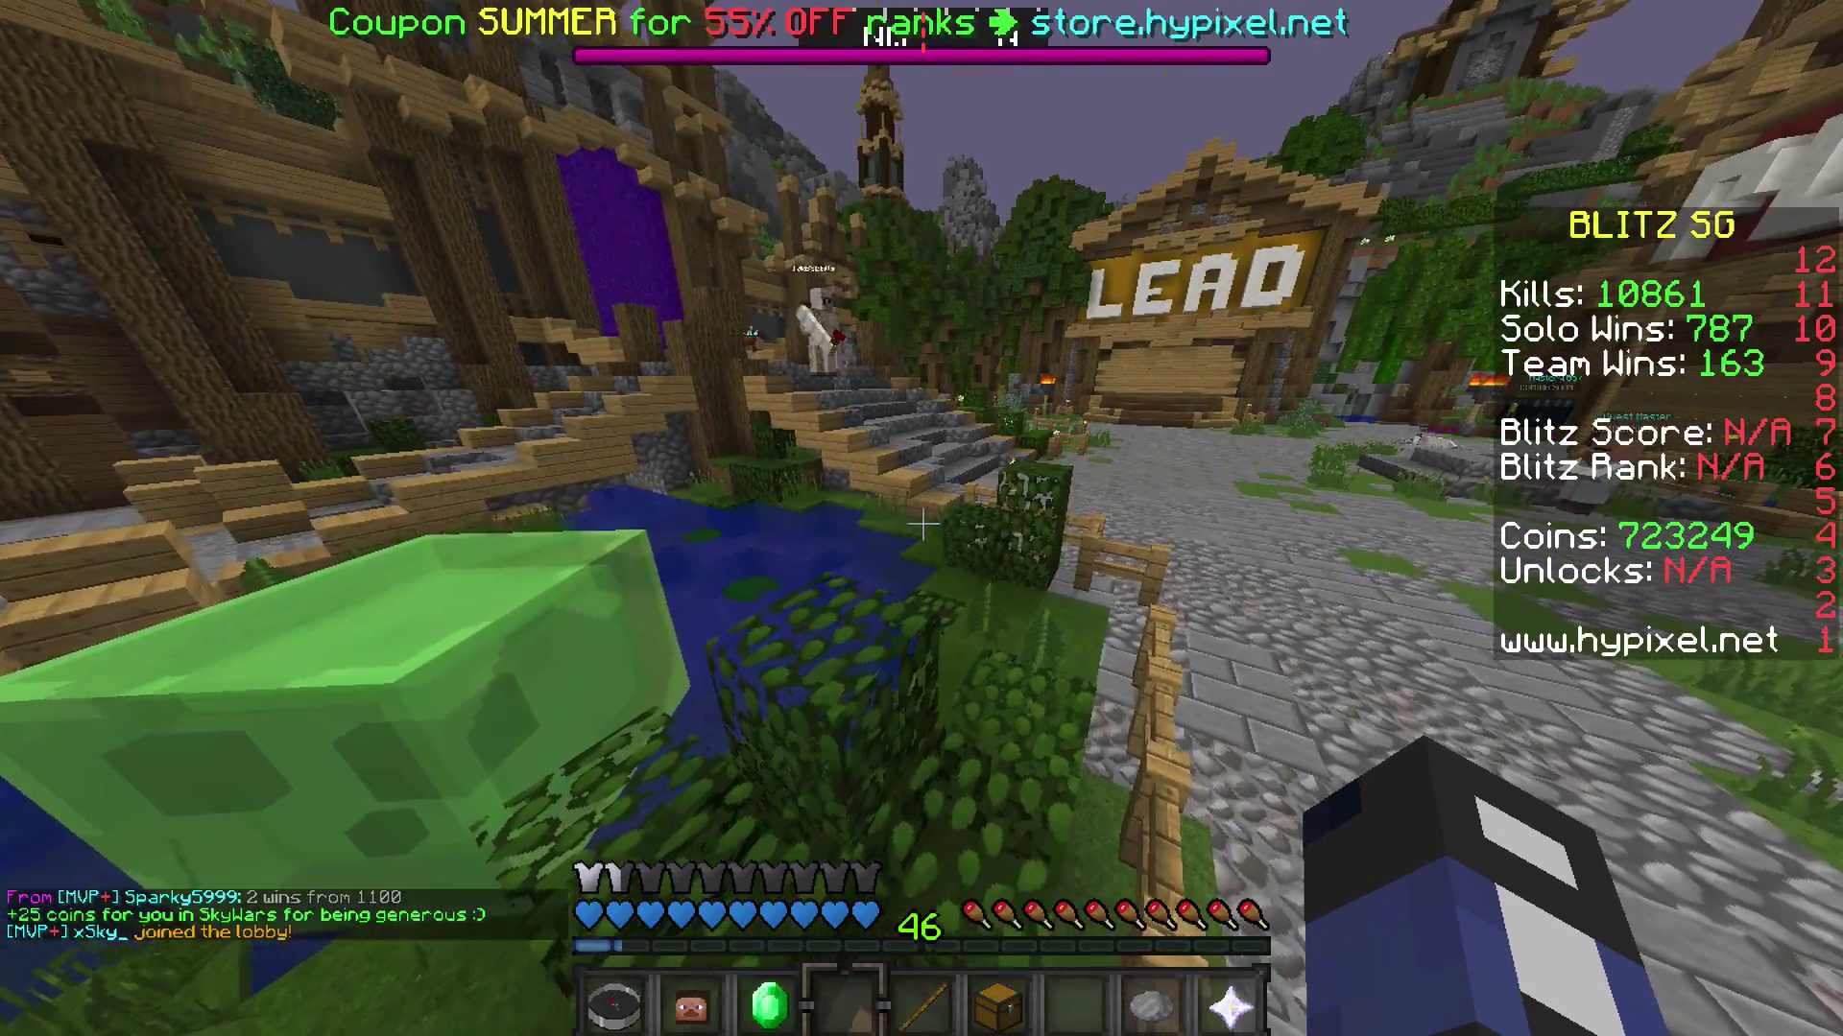
key(w)
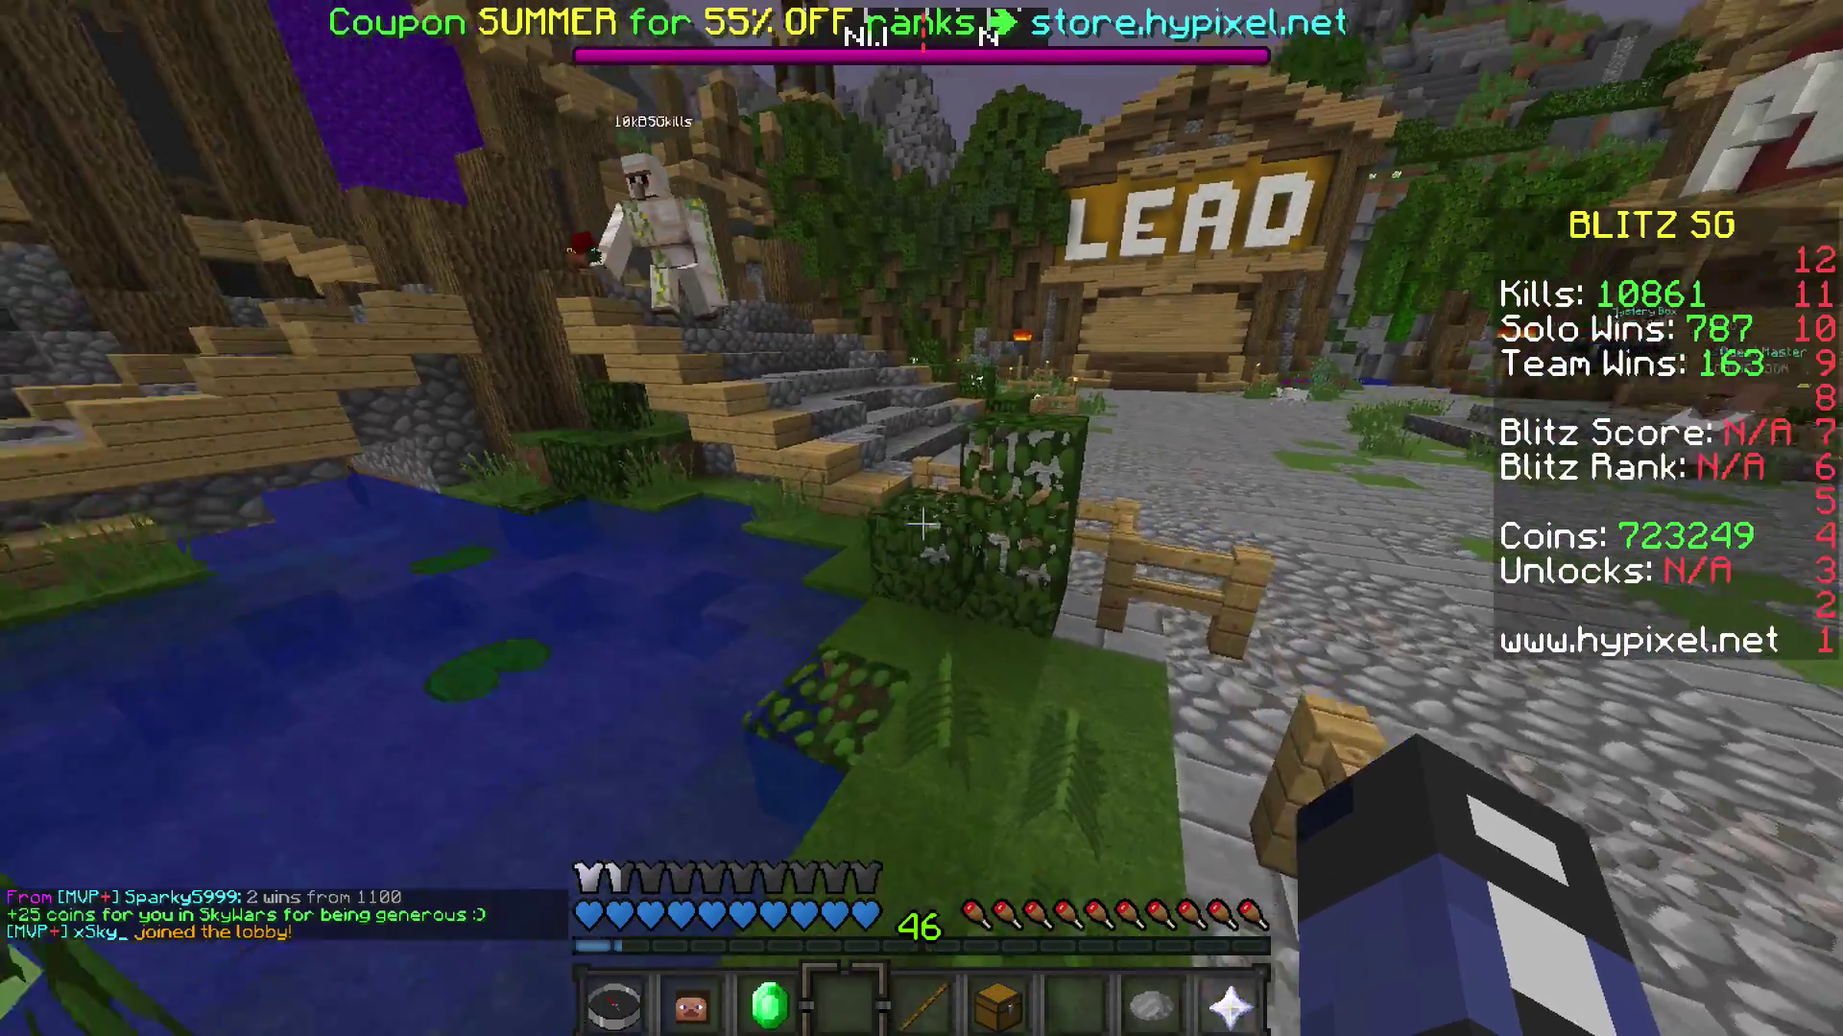
key(w)
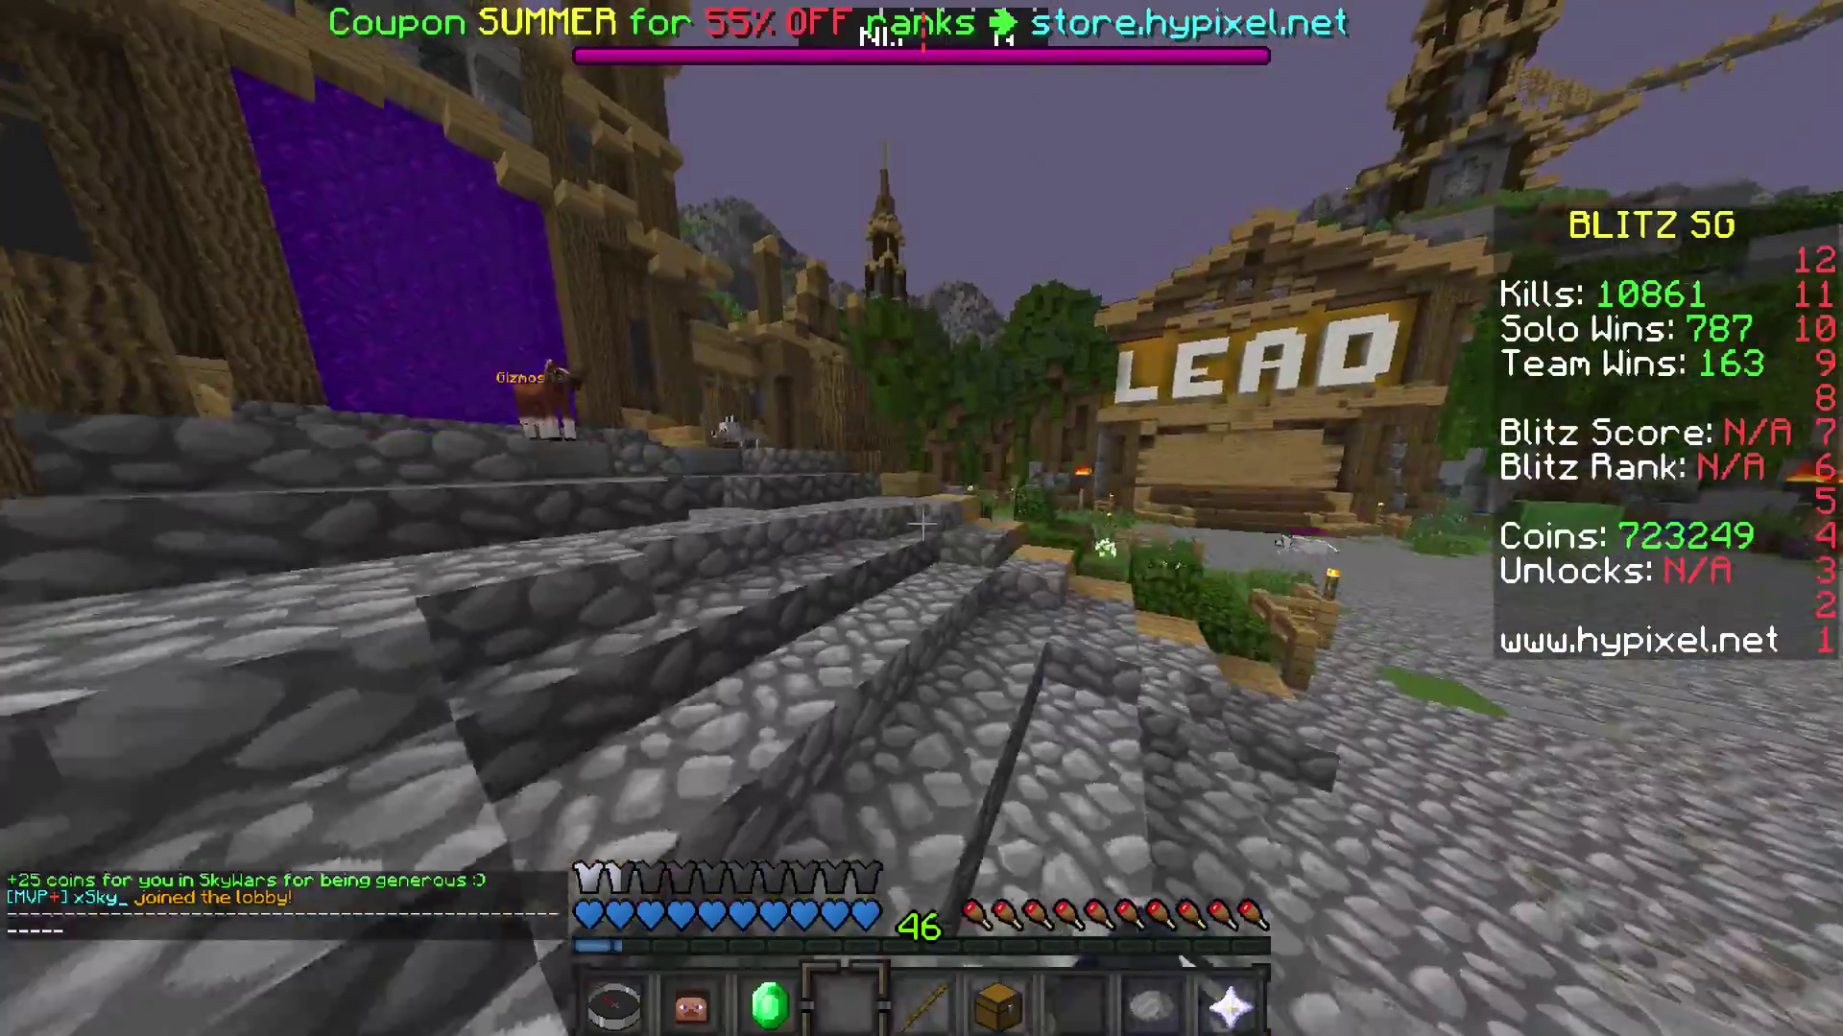
key(w)
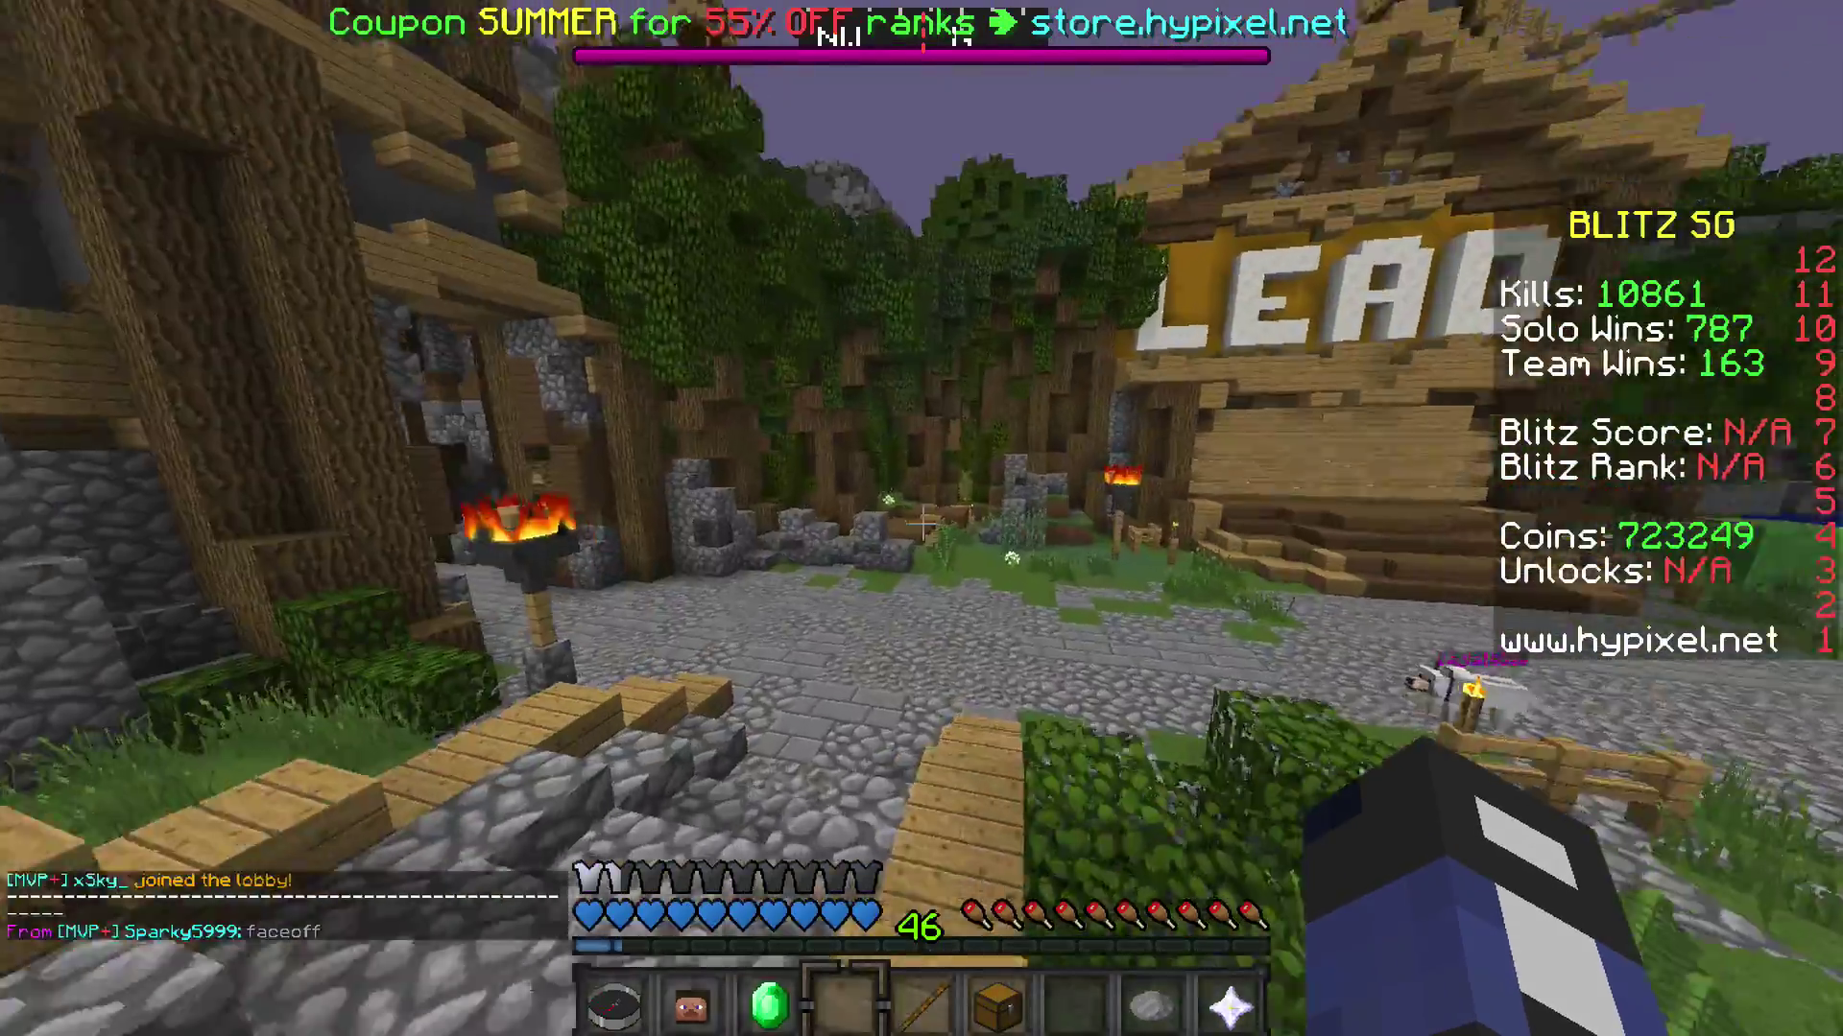
key(w)
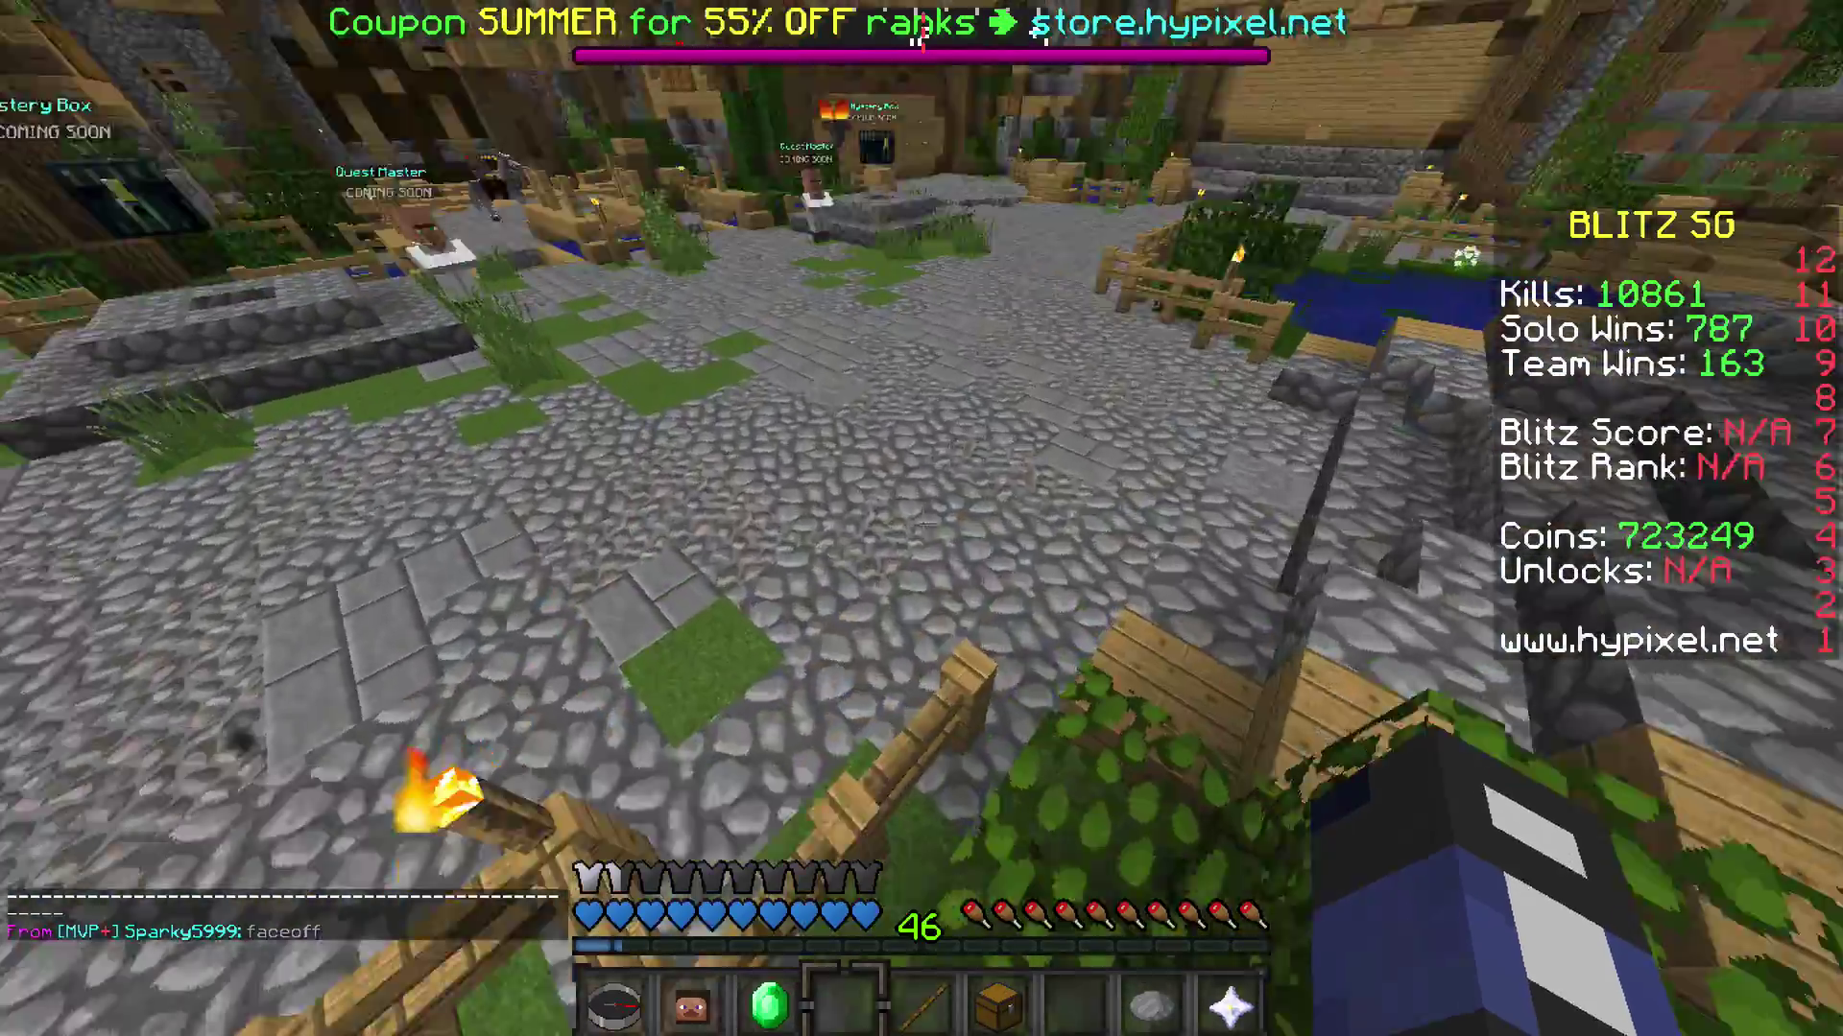
key(w)
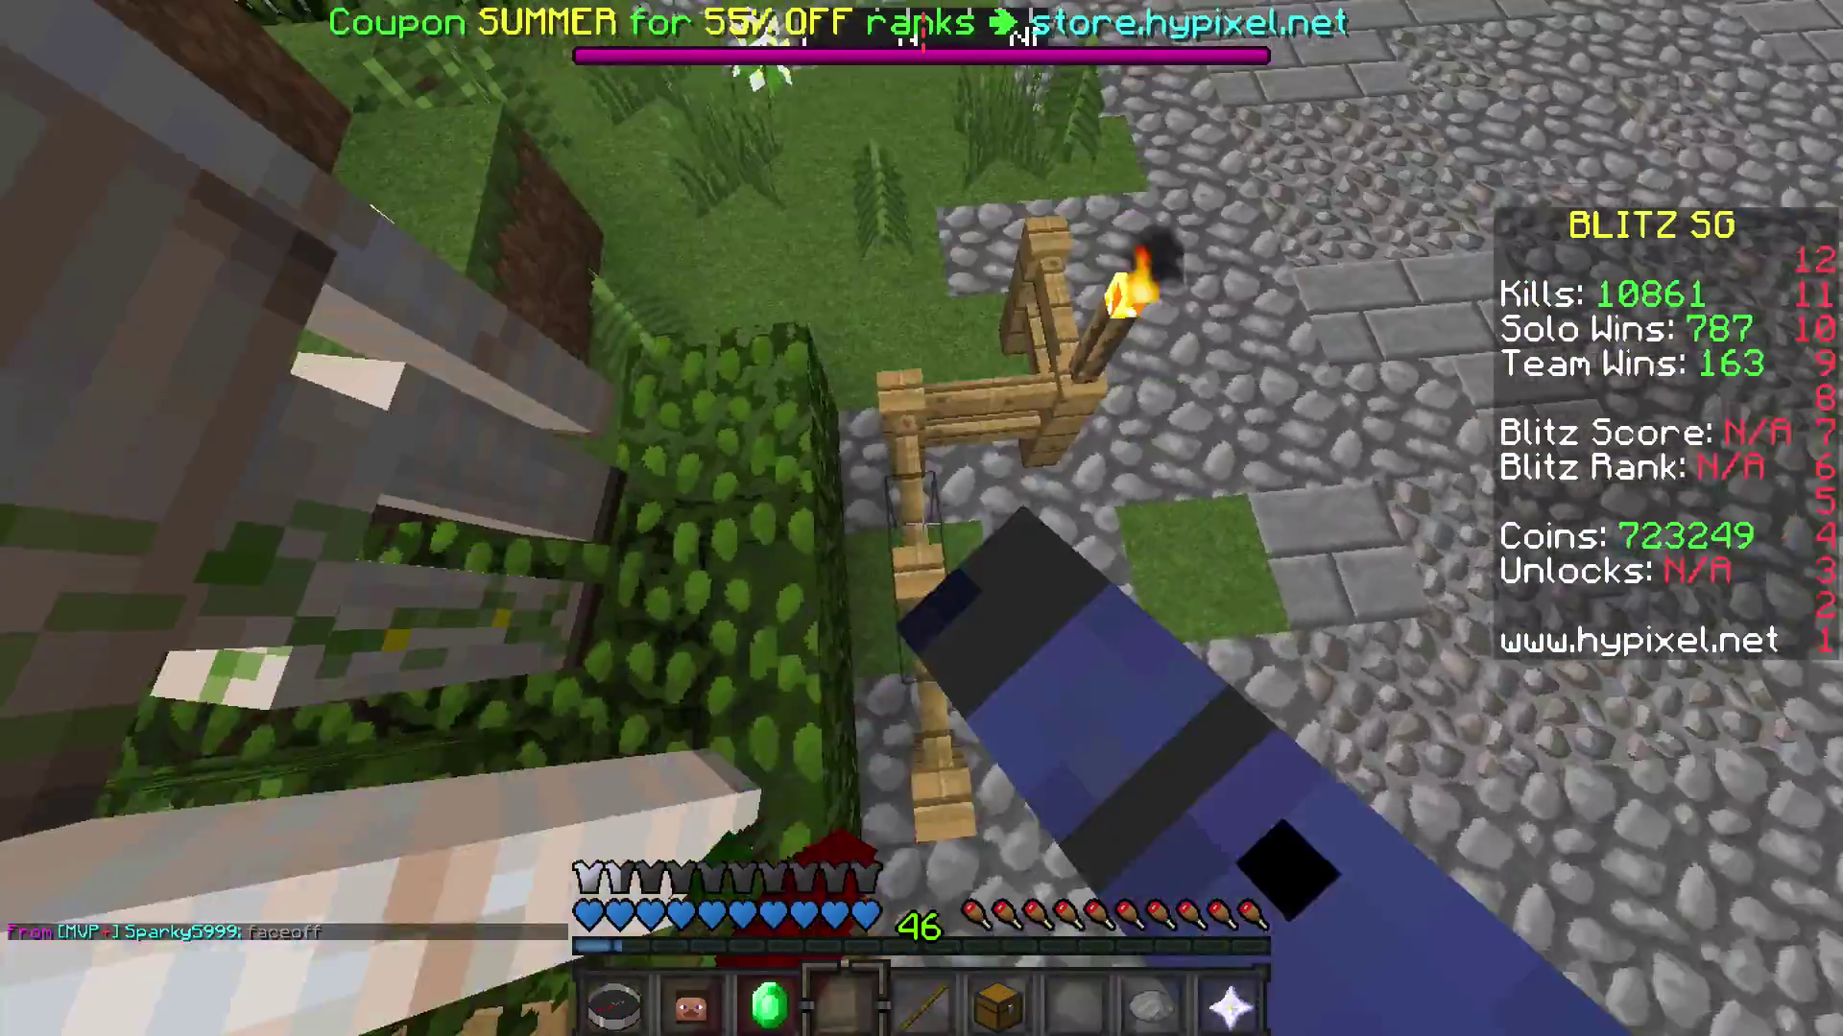
key(w)
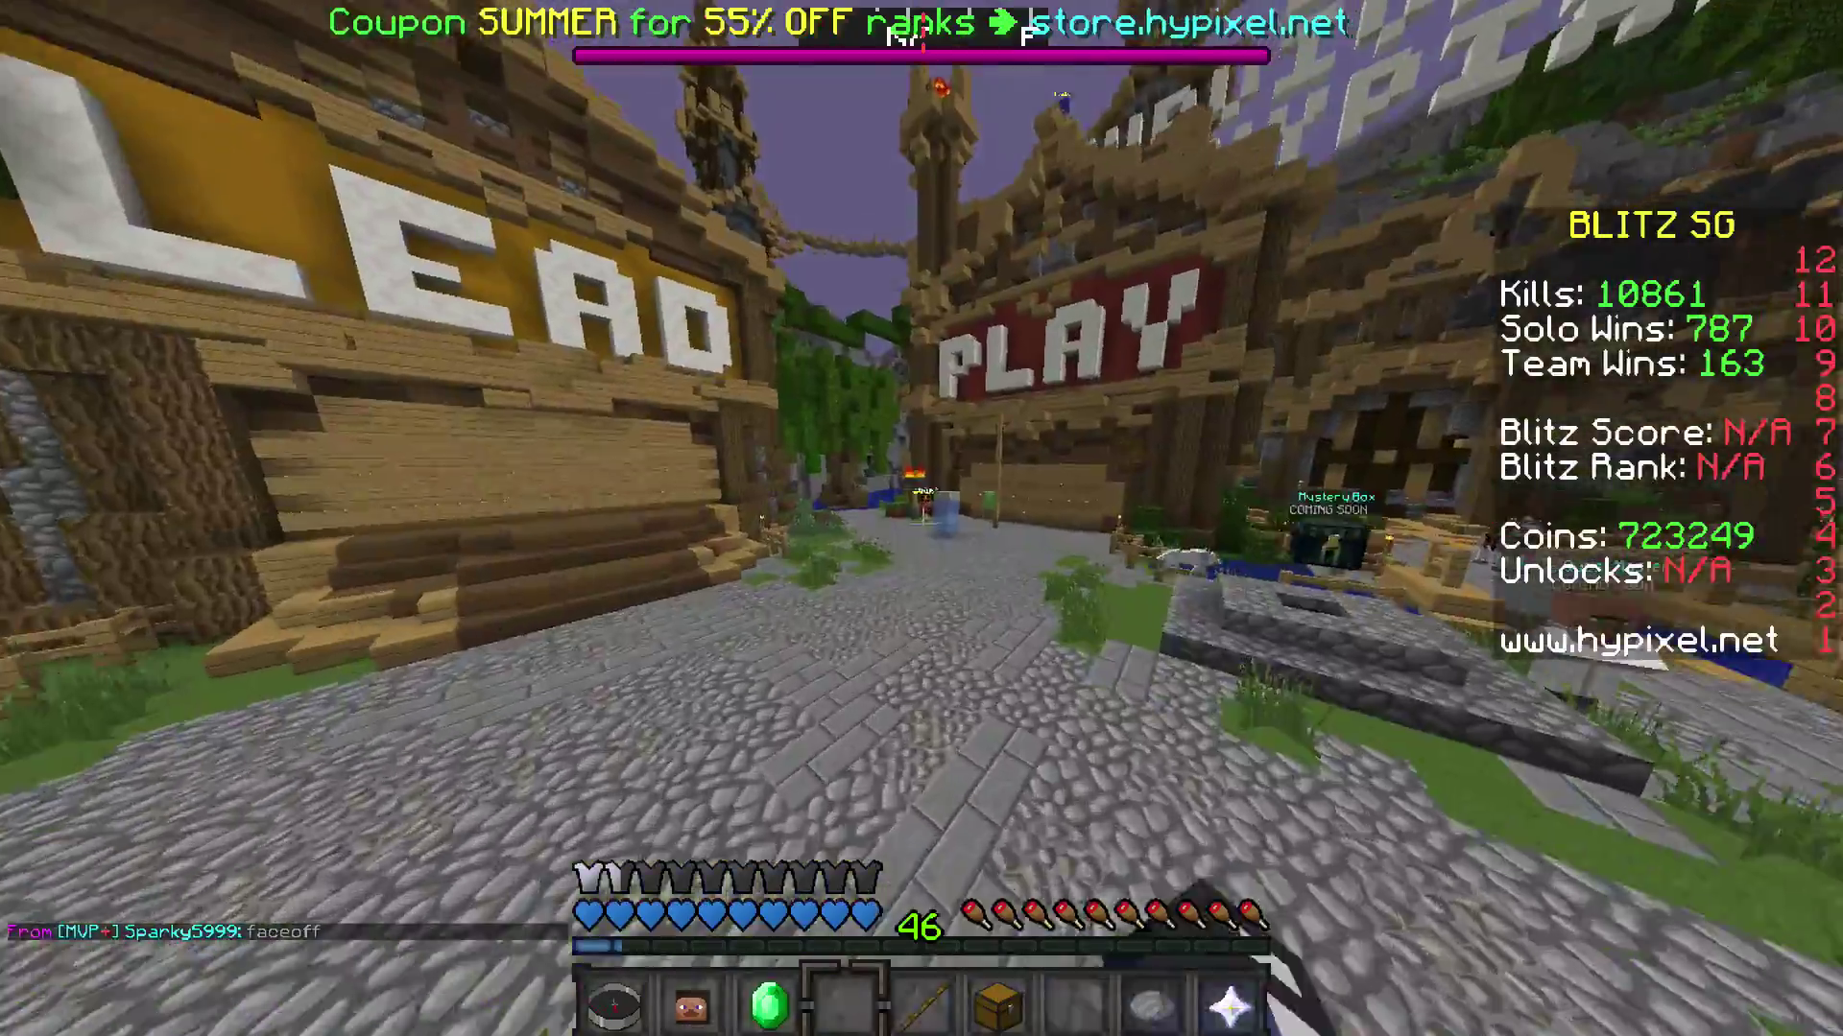
Walk past the PLAY and INFO buildings and around the pond by the stone plaza
key(w)
key(w)
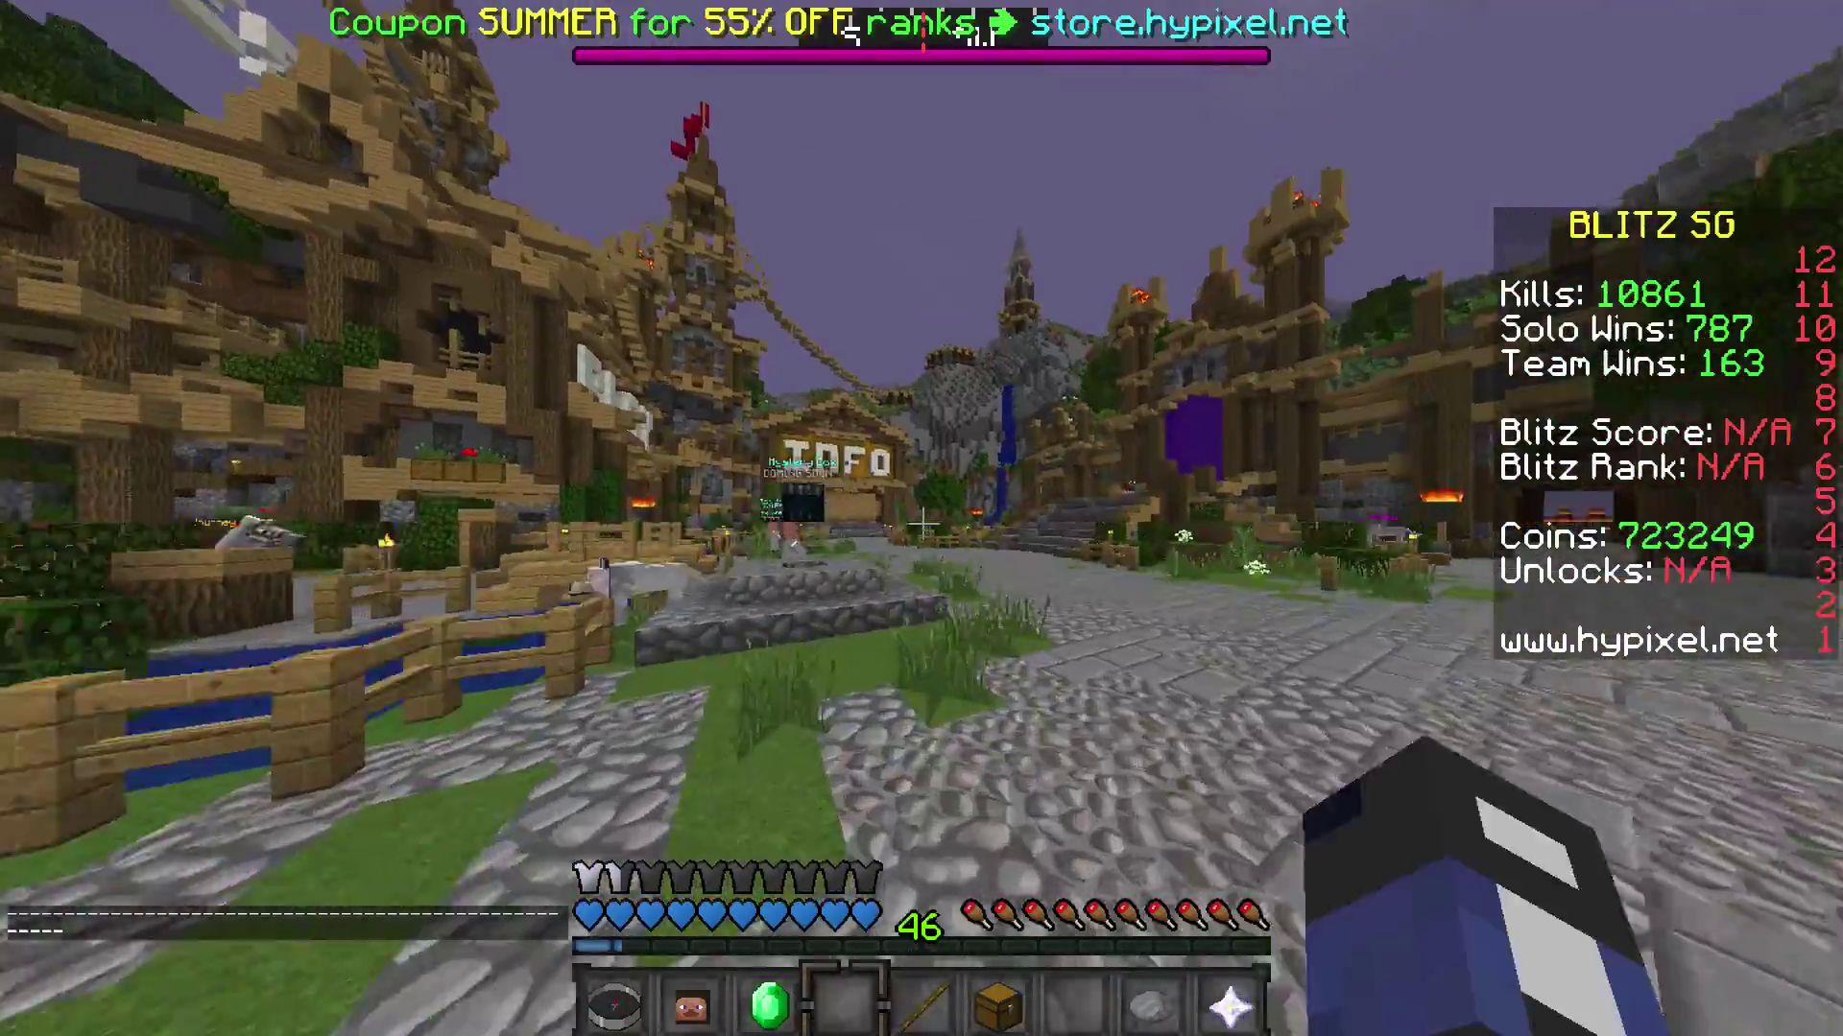
key(w)
key(w)
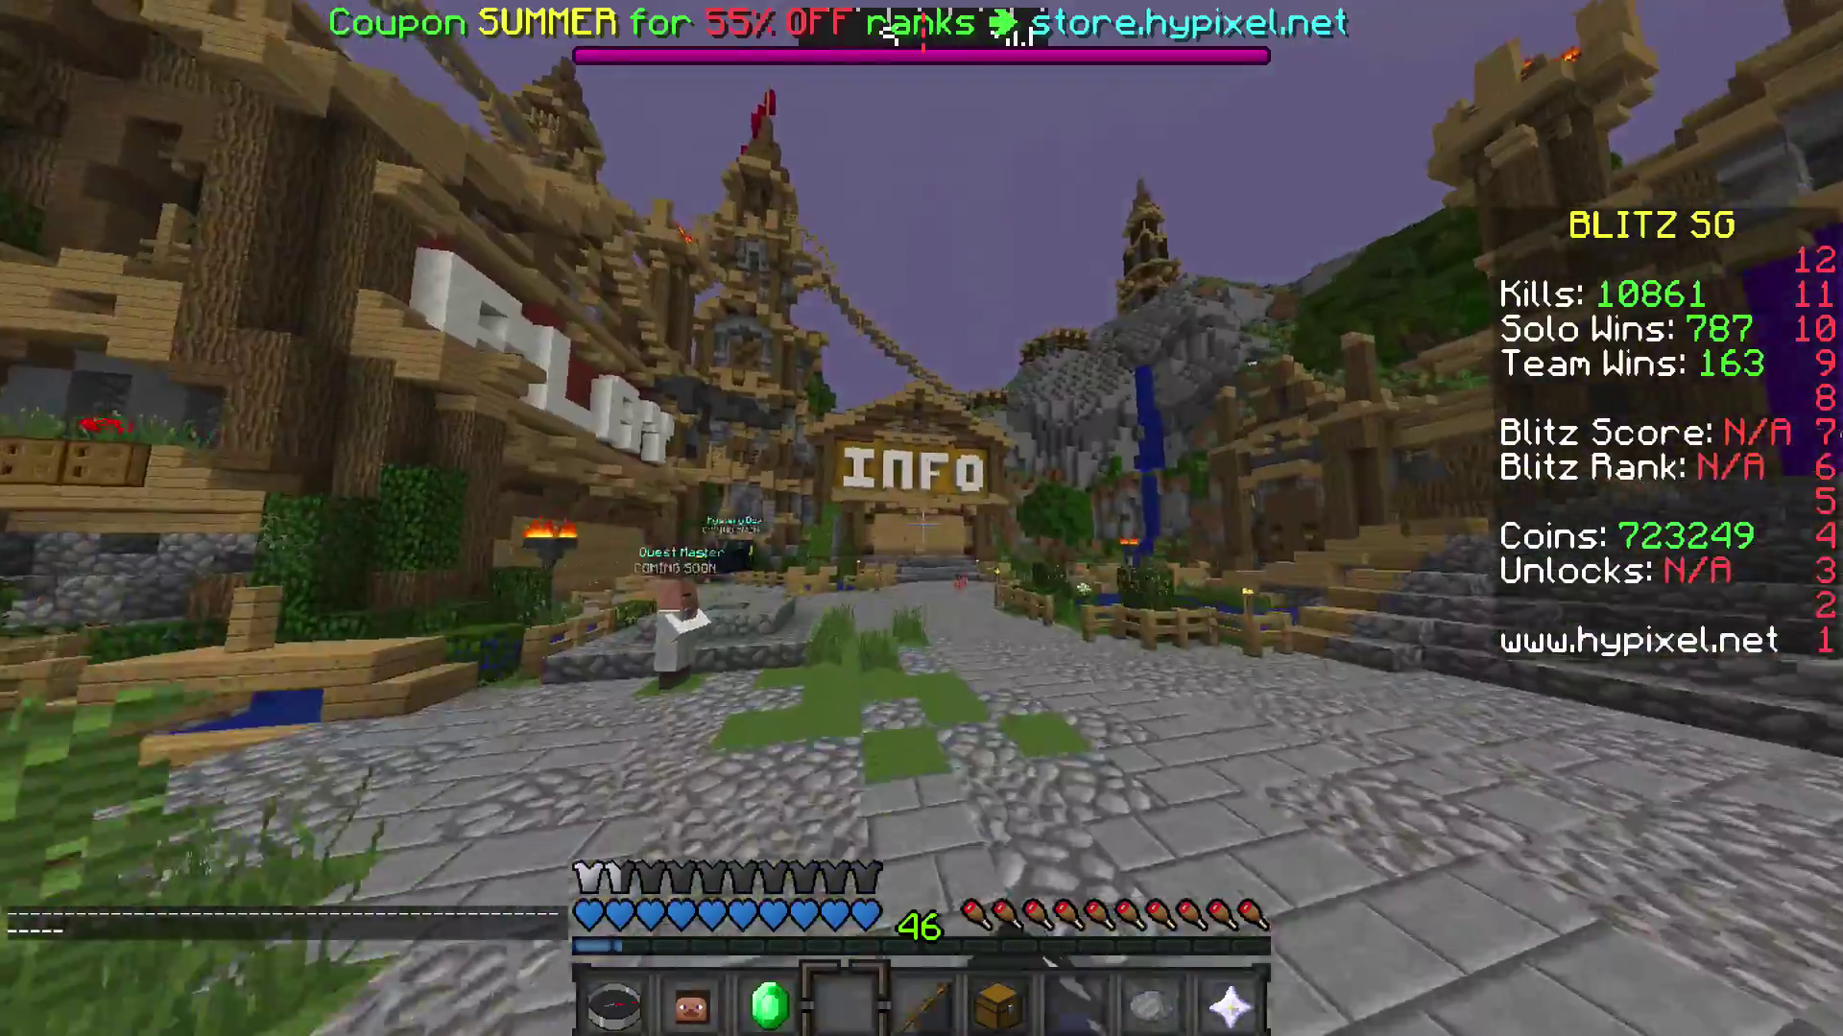
key(w)
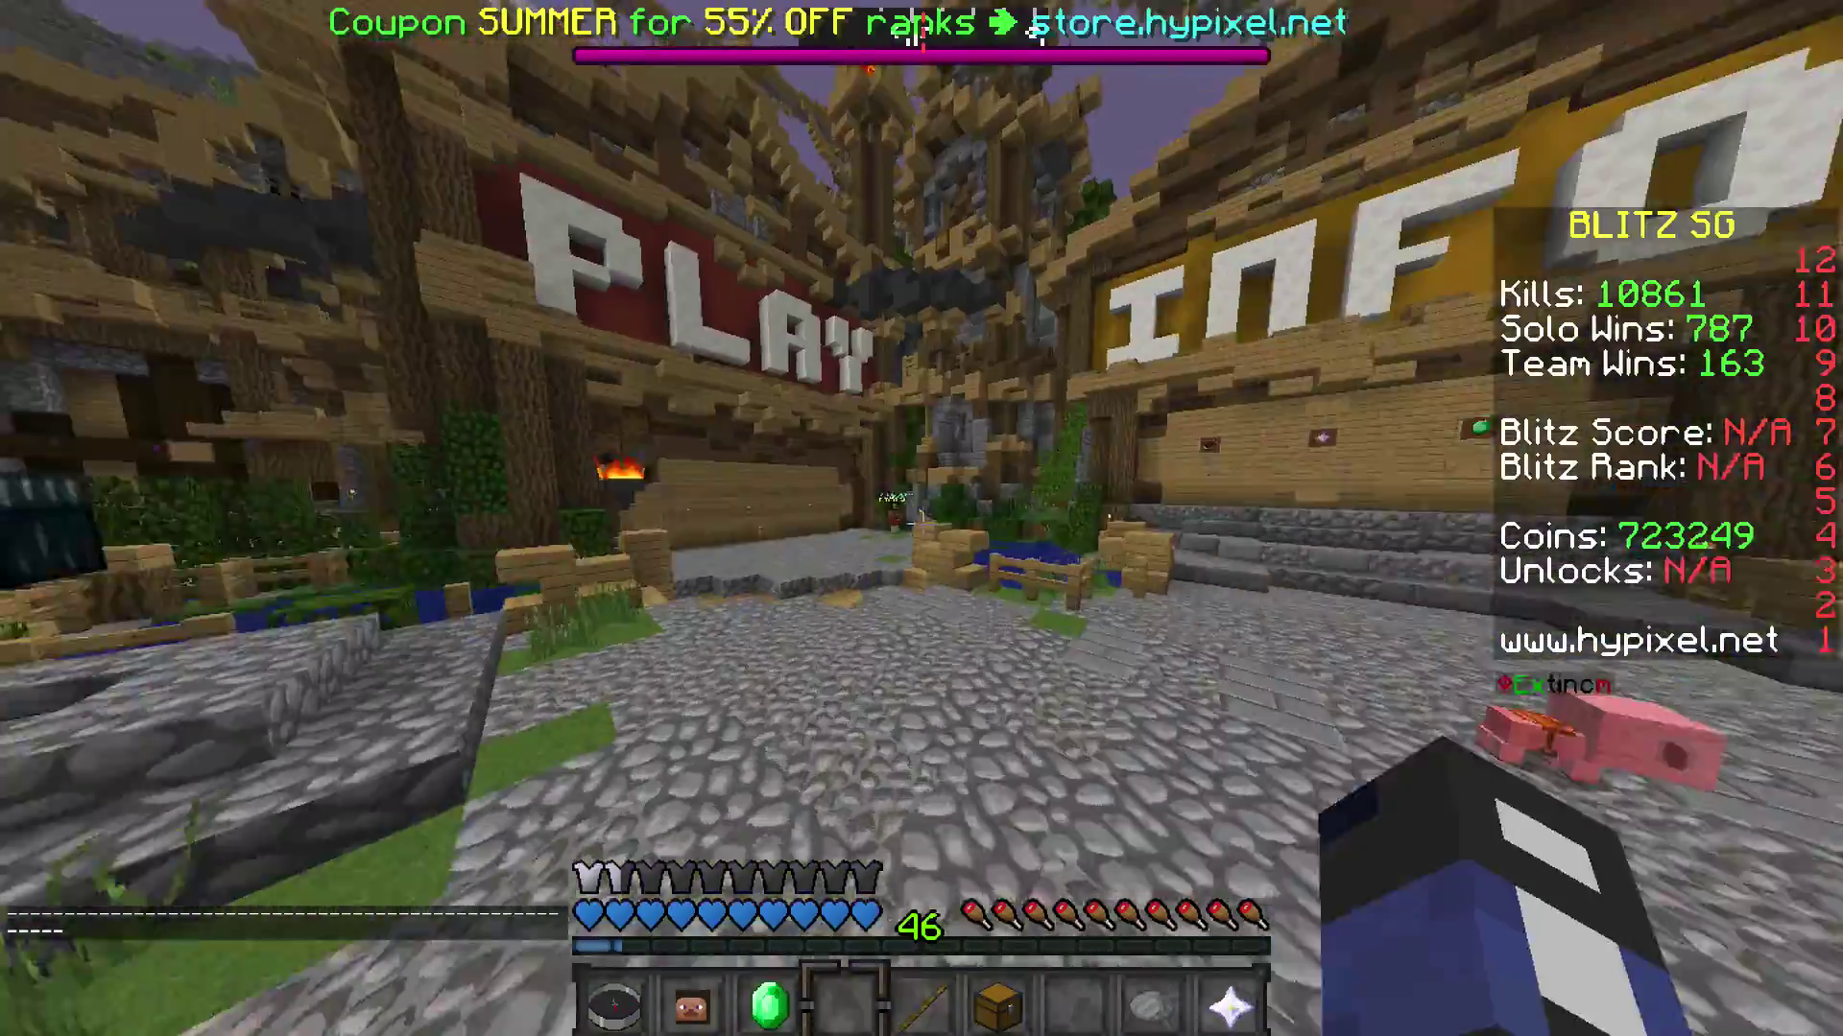
key(w)
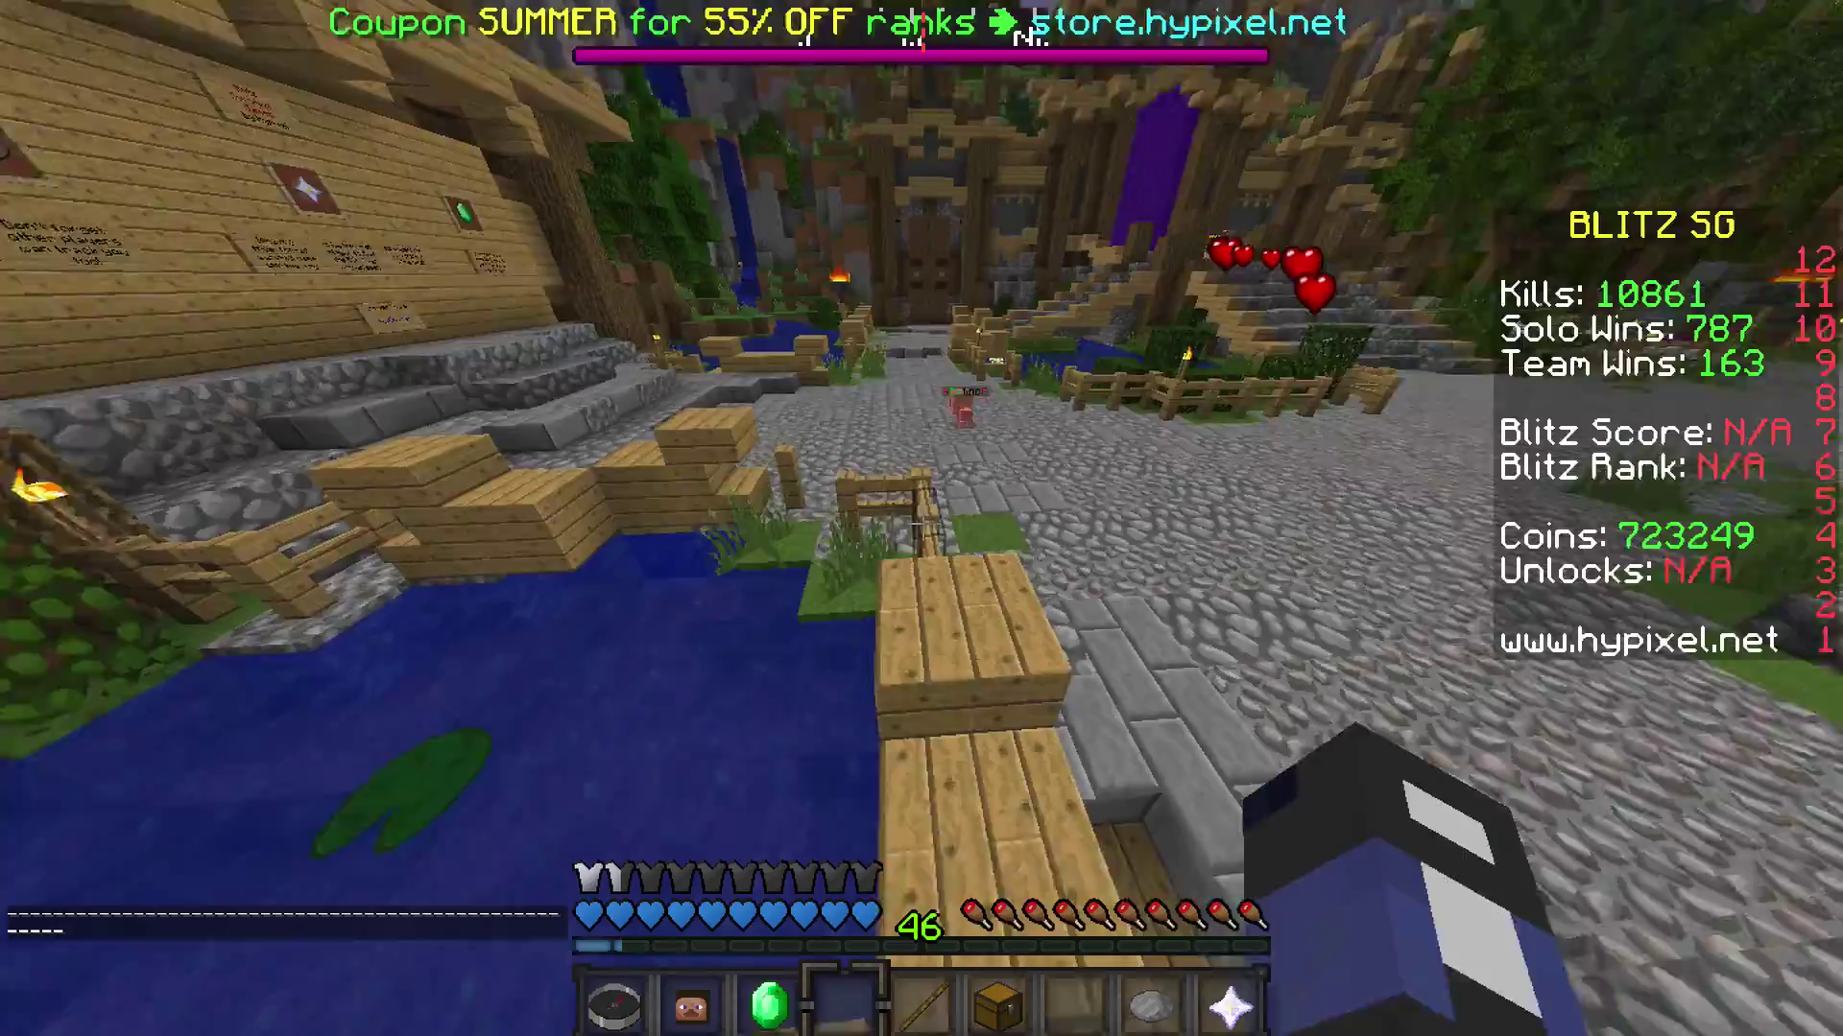
key(w)
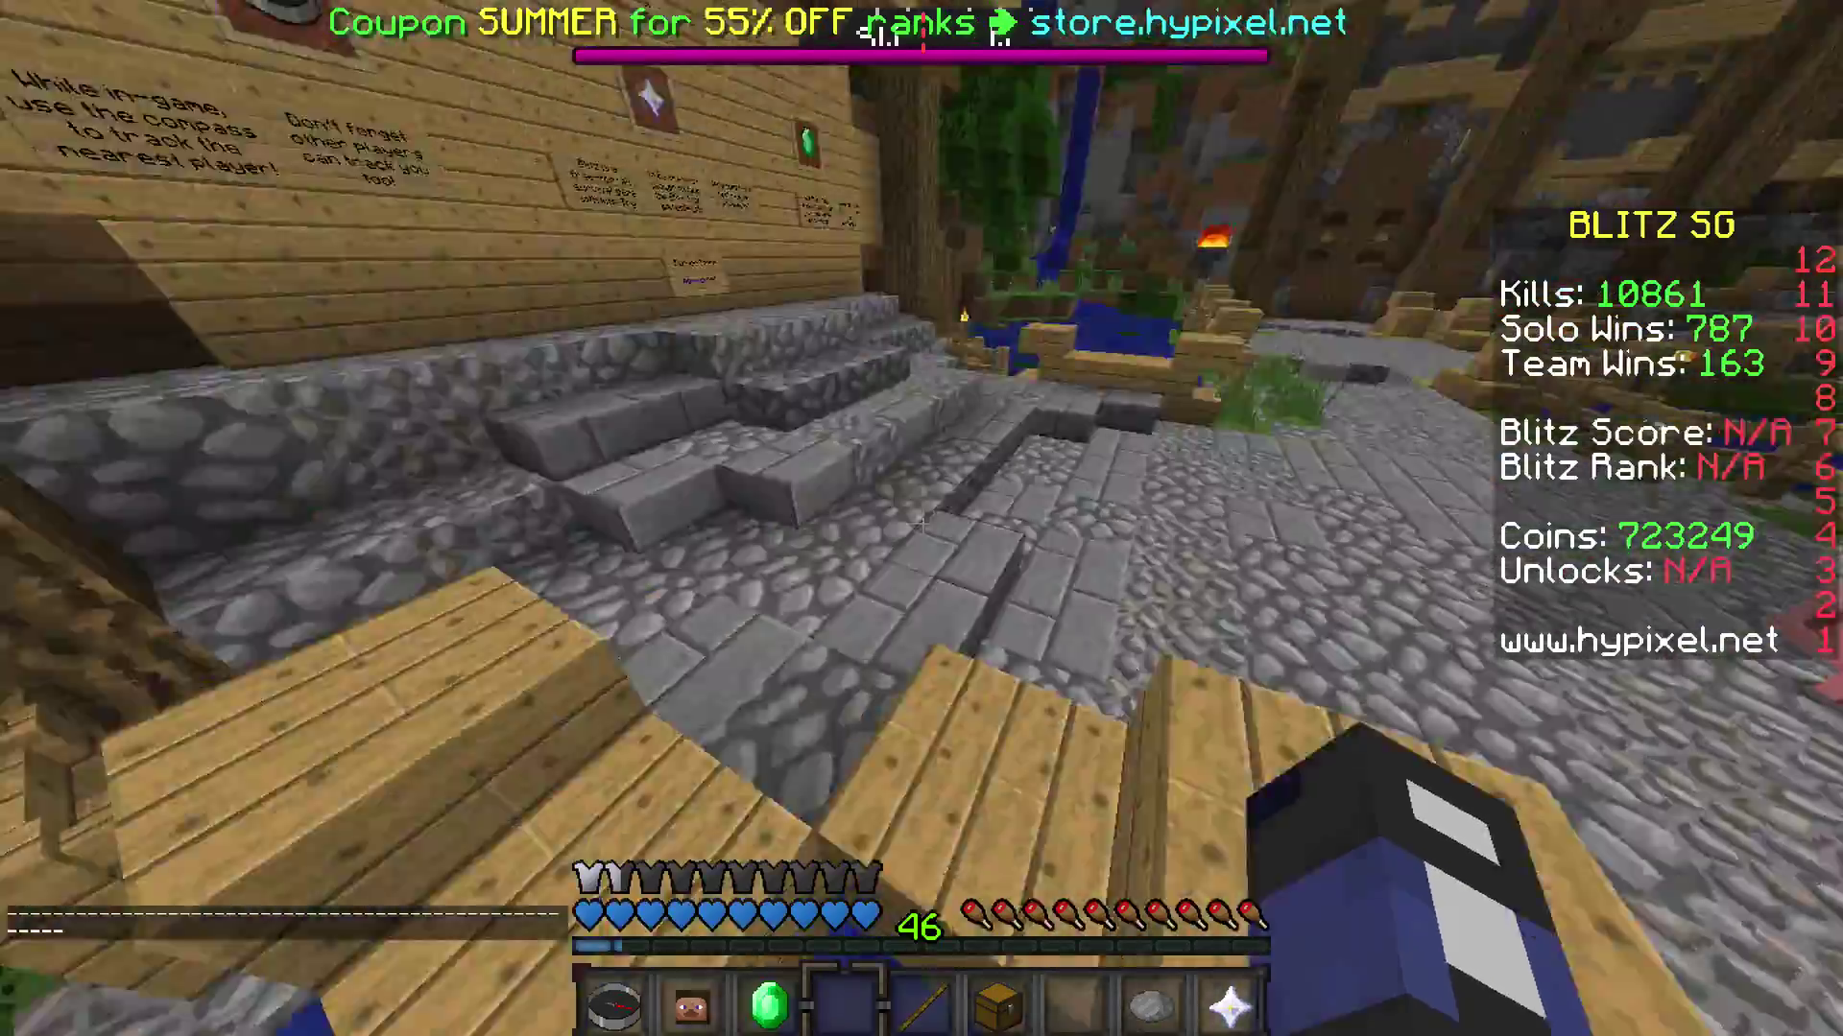
key(w)
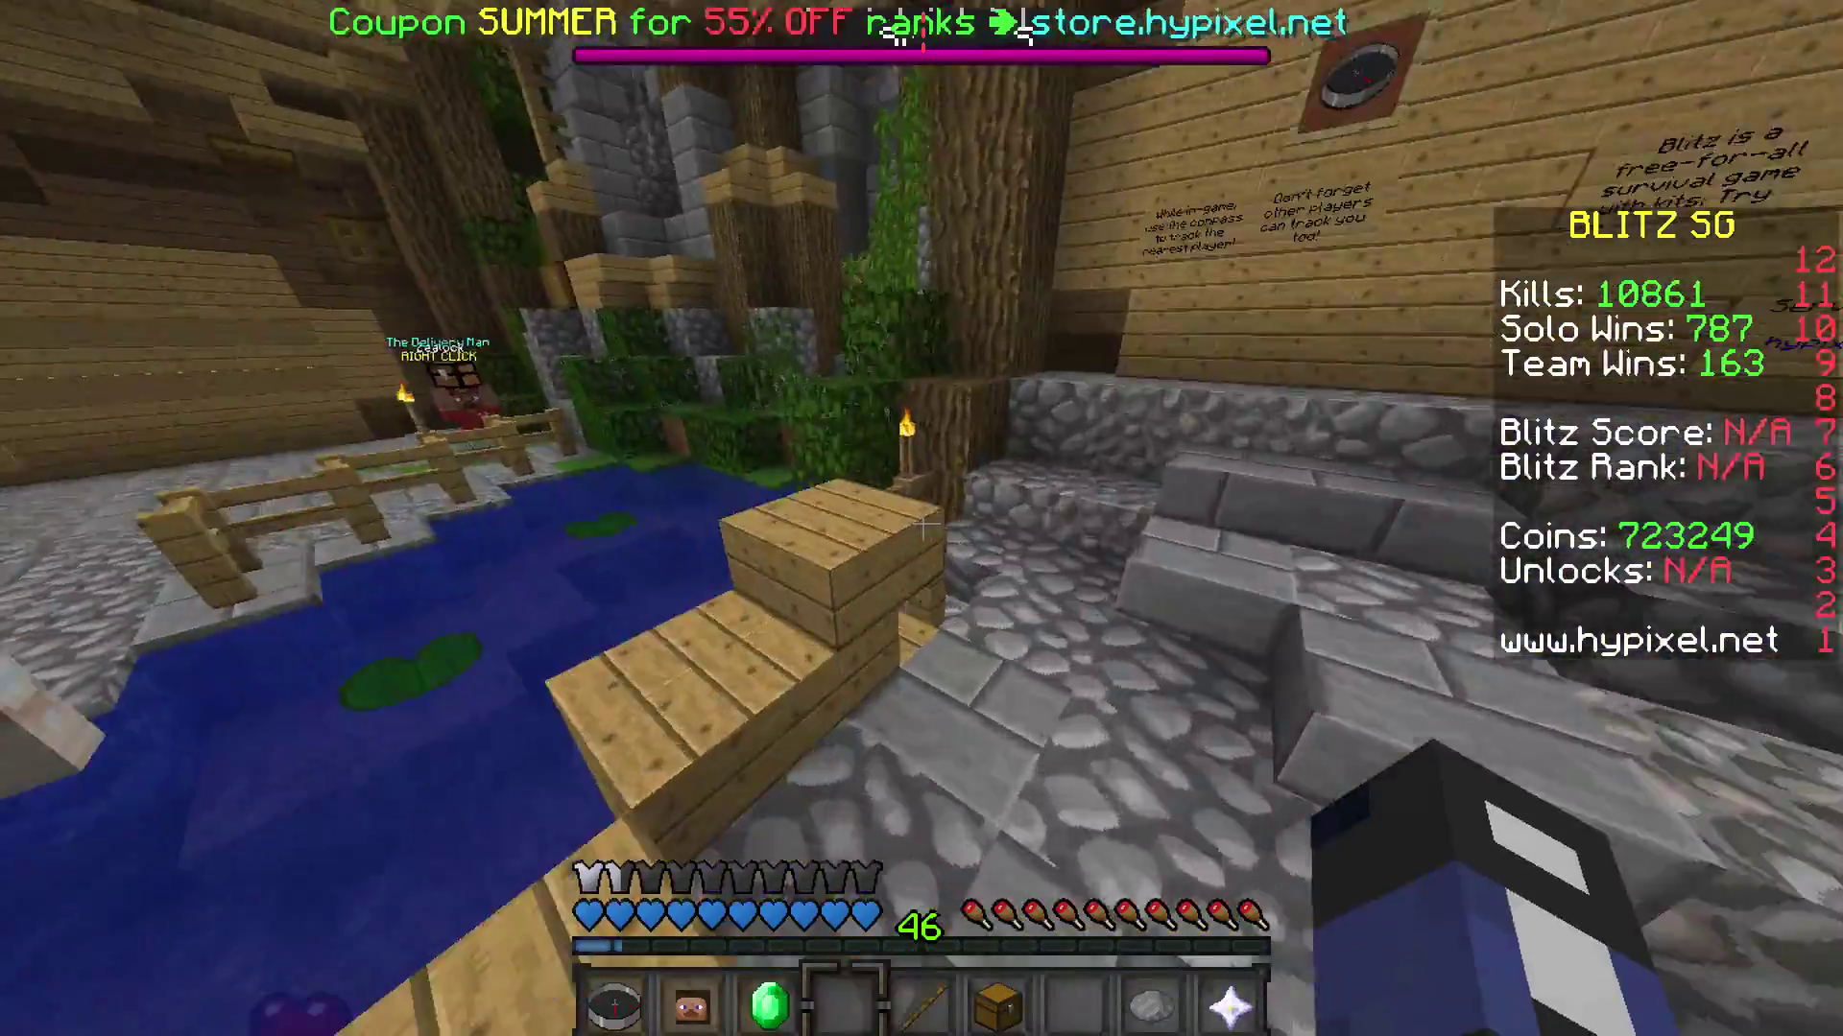
key(w)
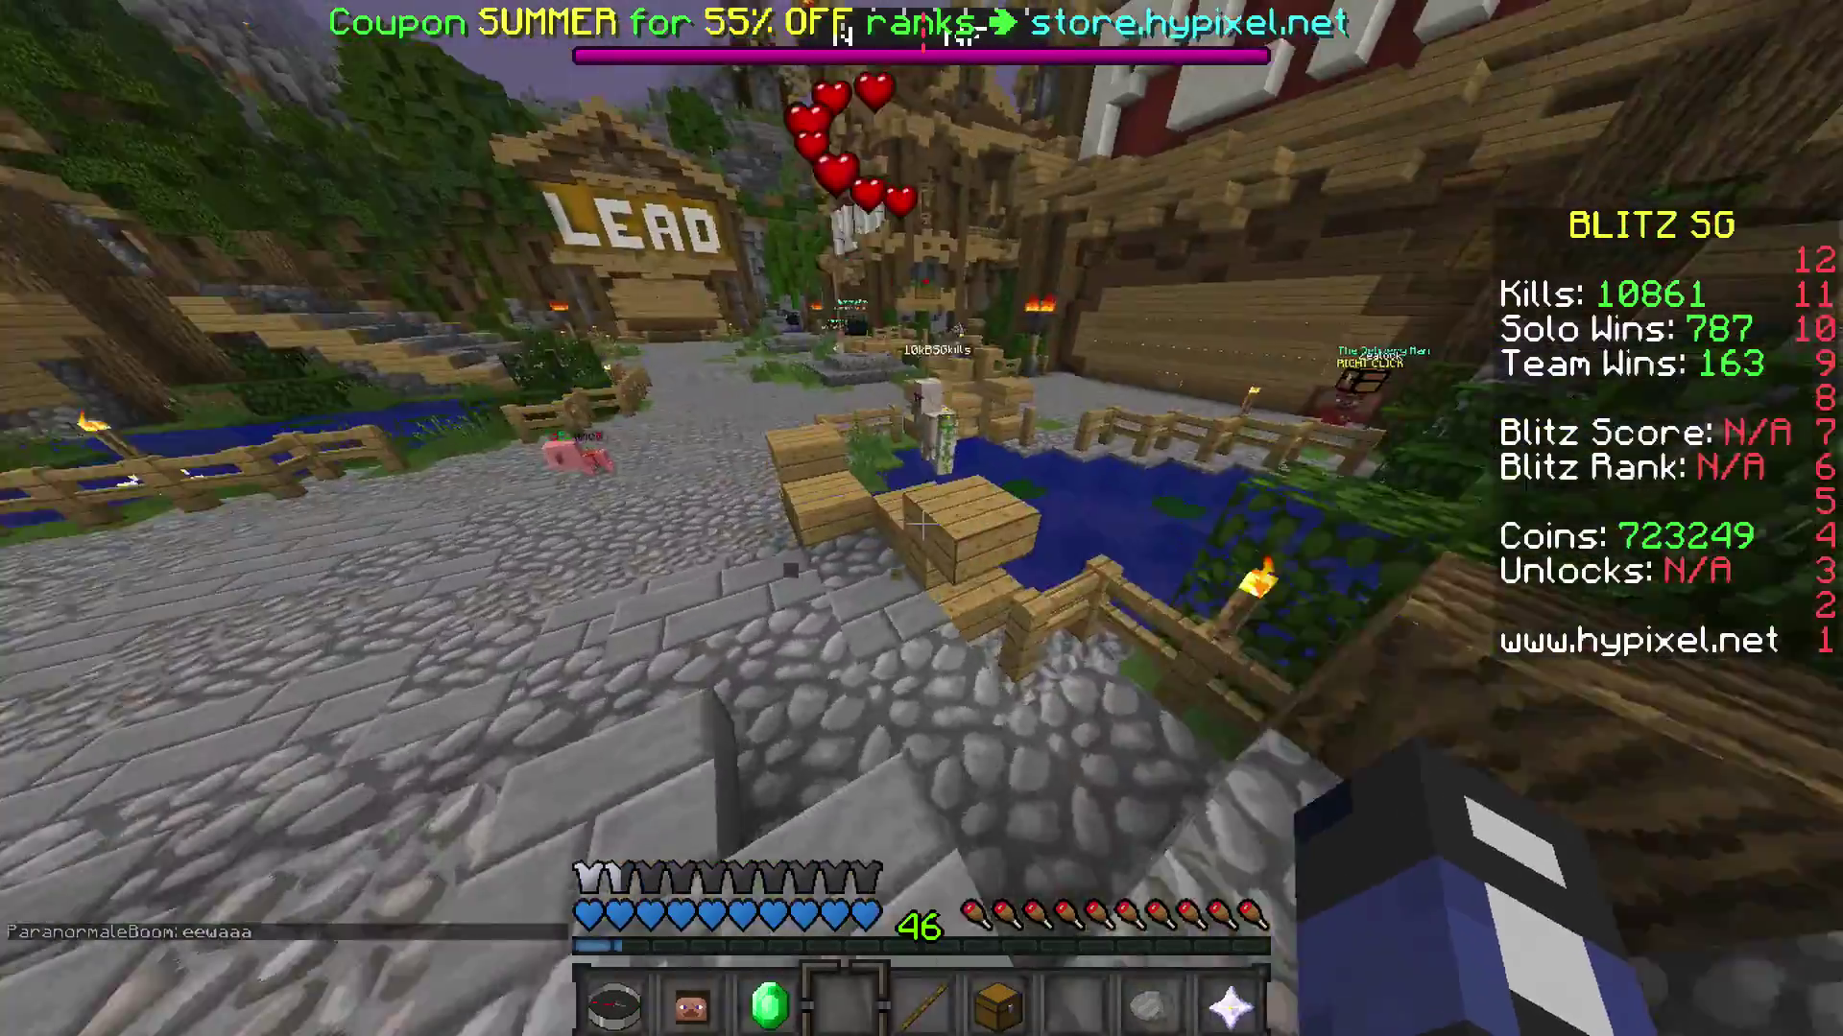
key(w)
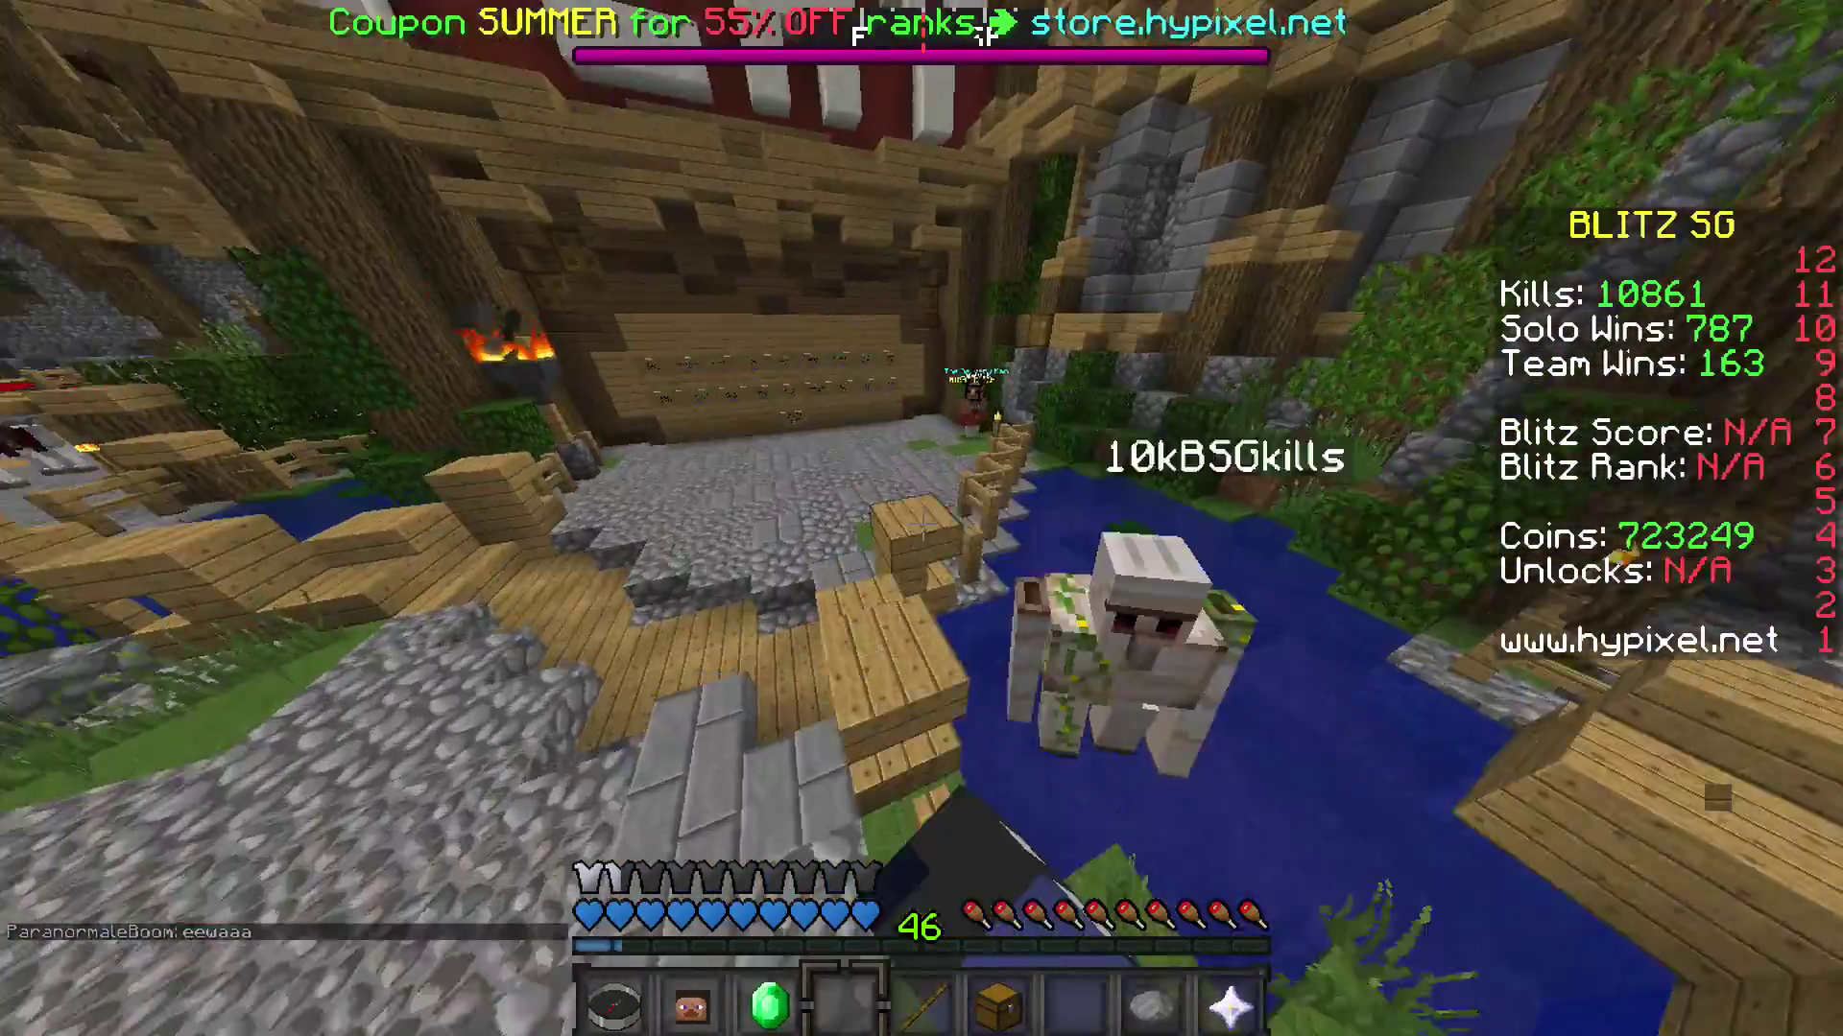